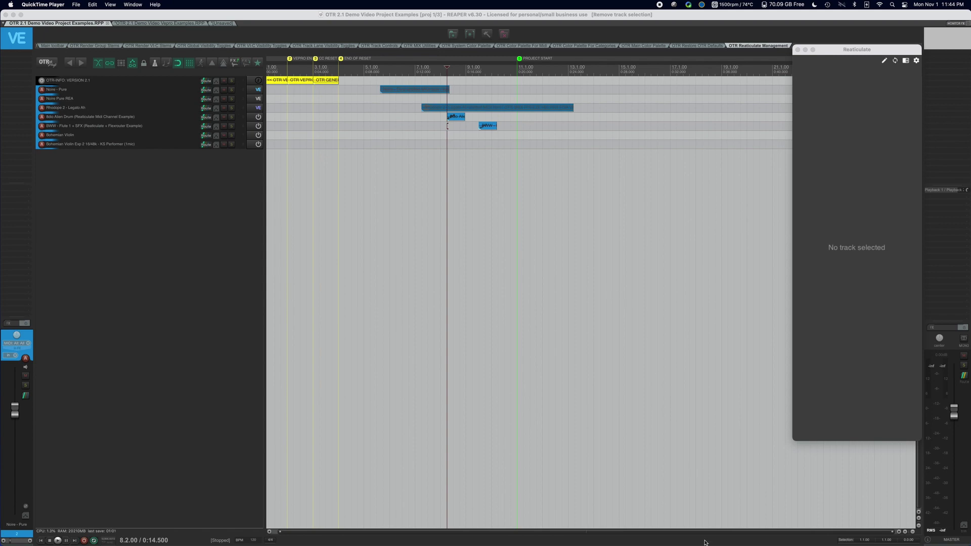
# - Bring the Vienna Ensemble Pro 7 Server window up from the Dock in front of the REAPER project
pyautogui.click(785, 534)
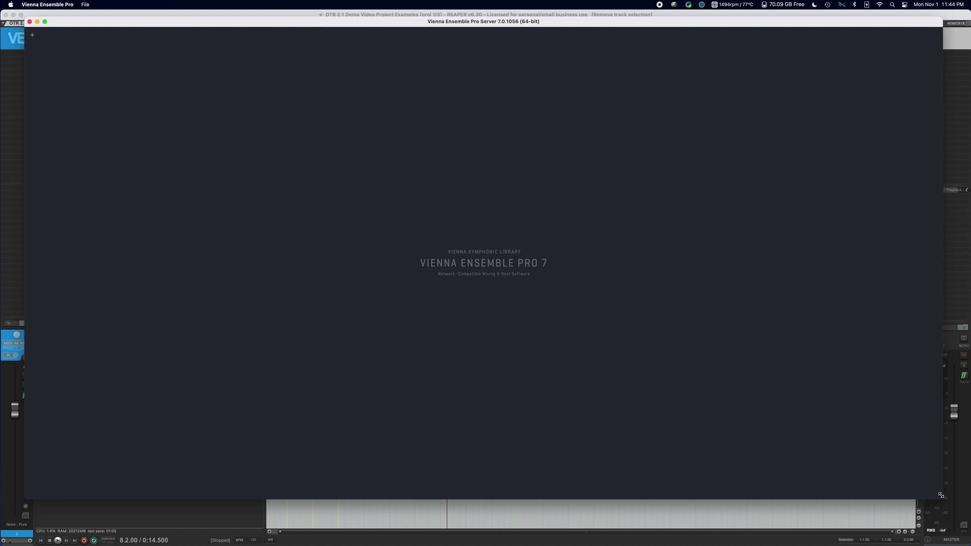
# - Narrow the server window and move it right and down so REAPER's track list shows
pyautogui.moveTo(941, 495); pyautogui.dragTo(783, 500)
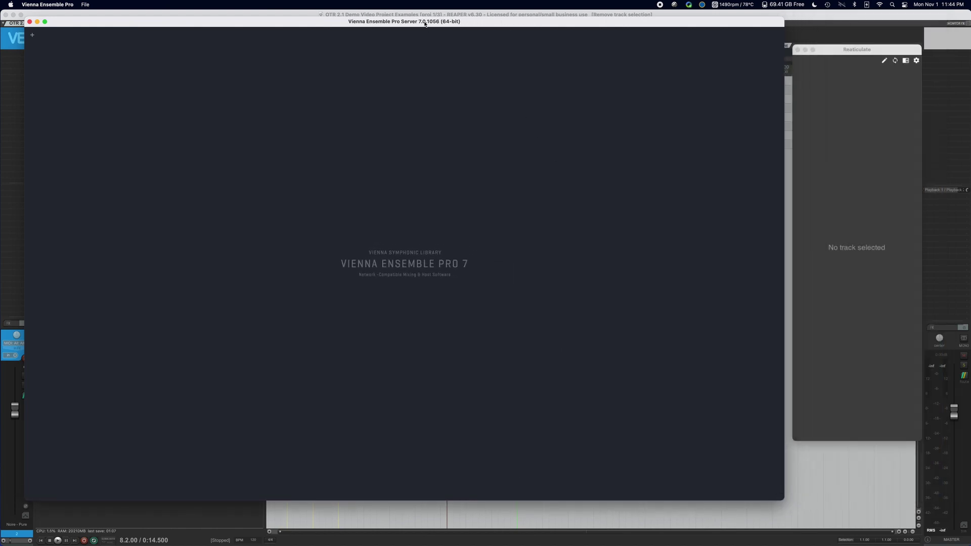
pyautogui.moveTo(425, 23); pyautogui.dragTo(522, 38)
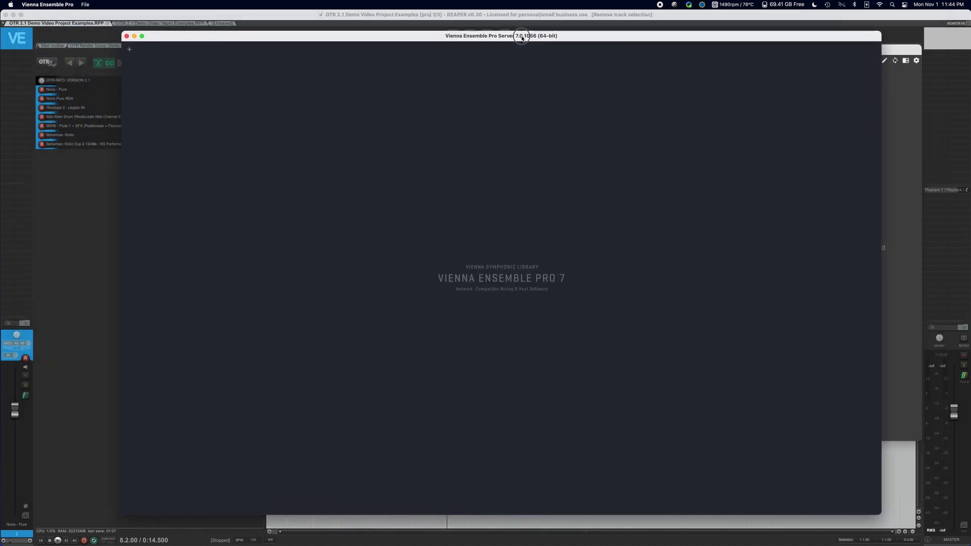
# - Add an Untitled server instance and view its MIDI Controllers automation list
pyautogui.click(132, 50)
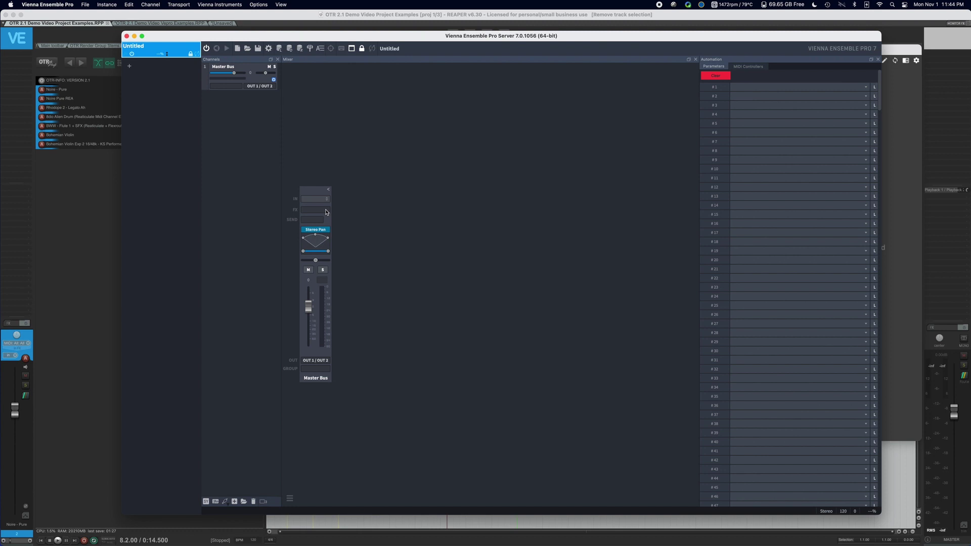
pyautogui.click(751, 67)
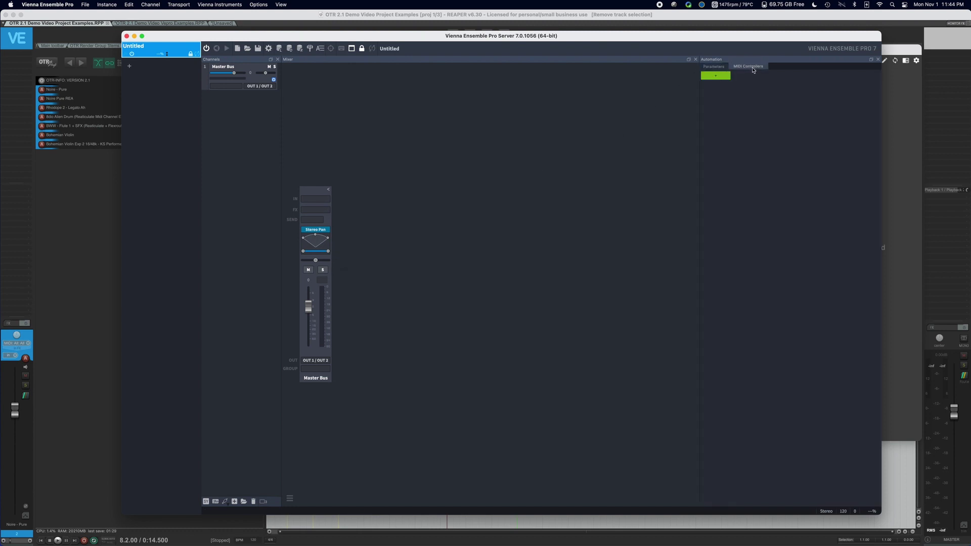
pyautogui.click(716, 76)
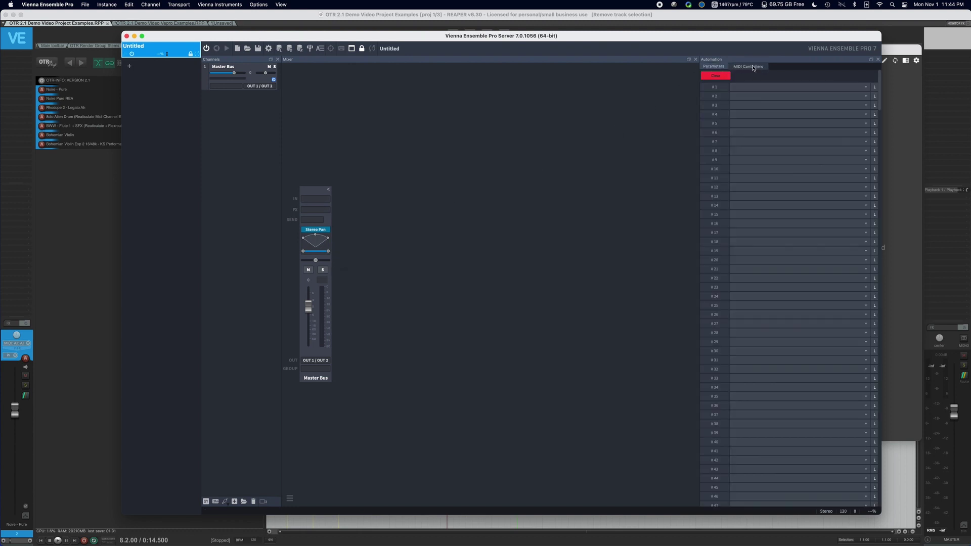
pyautogui.click(780, 94)
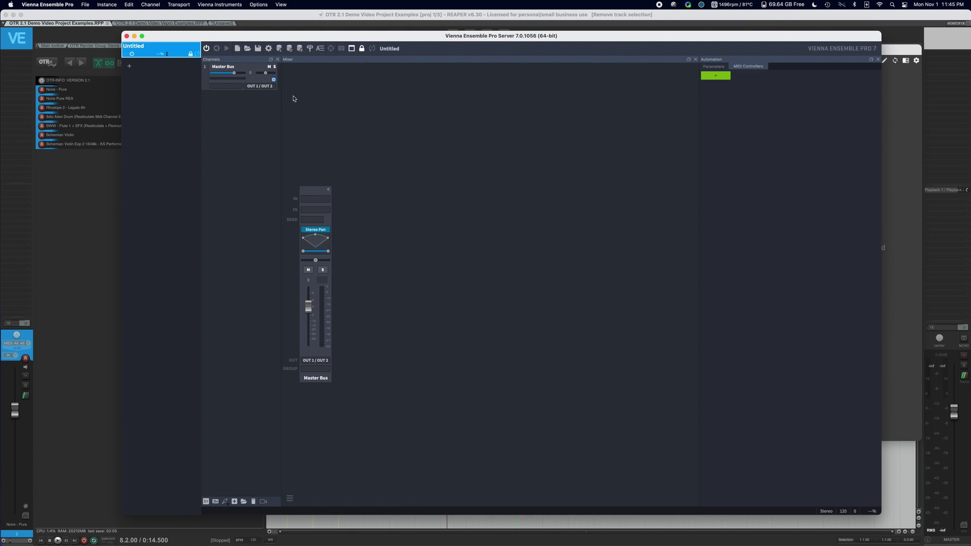
# - Add a second instance and rename the first one 'New With VEPRO CC PRECONFIG'
pyautogui.click(129, 66)
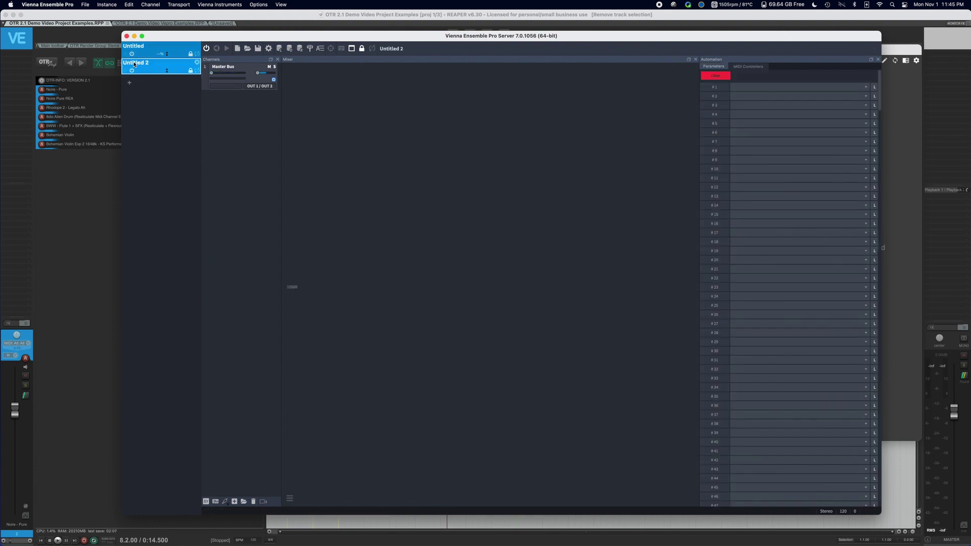
pyautogui.doubleClick(175, 47)
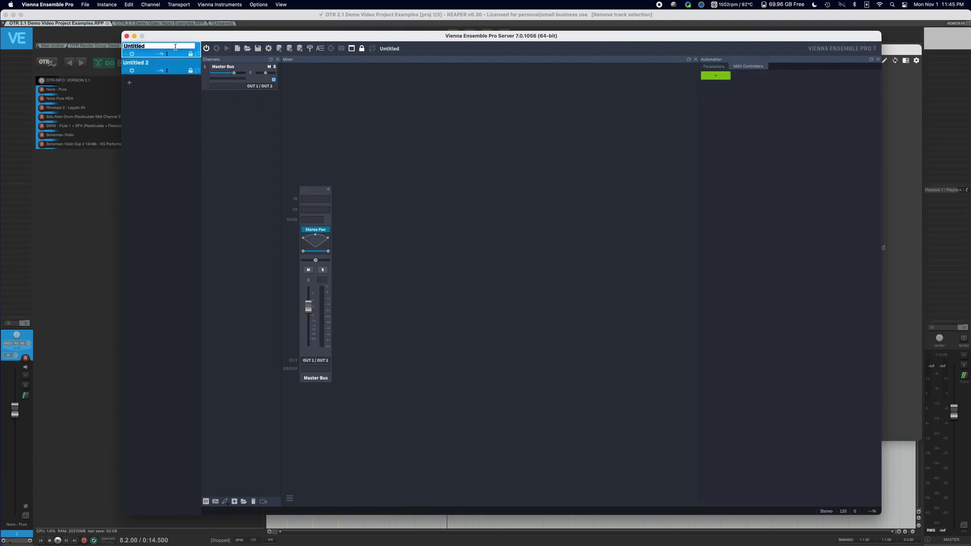
pyautogui.write('New With VEPRO')
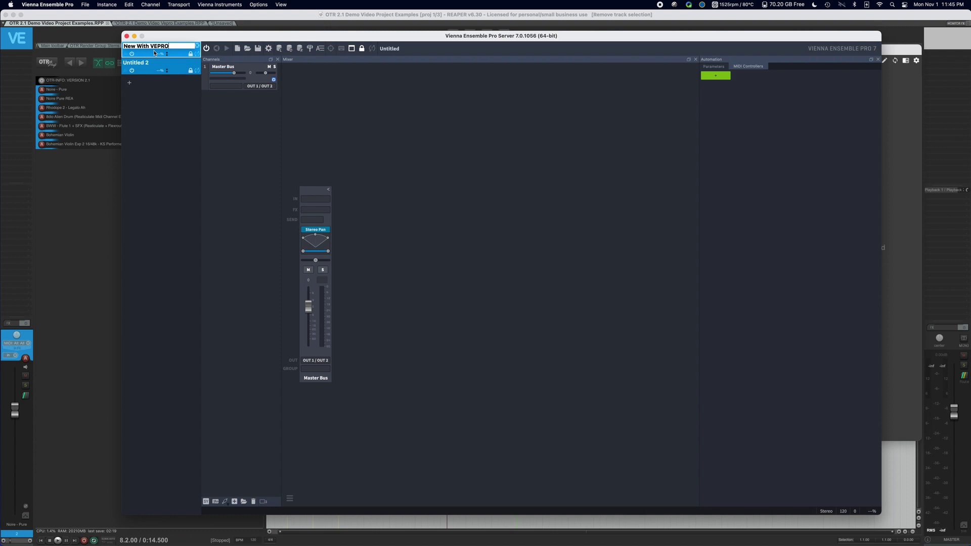
pyautogui.write(' PREF')
pyautogui.press('BackSpace')
pyautogui.write('CC PRECONFIG')
# - Rename the second instance 'MERGED'
pyautogui.click(147, 65)
pyautogui.doubleClick(147, 64)
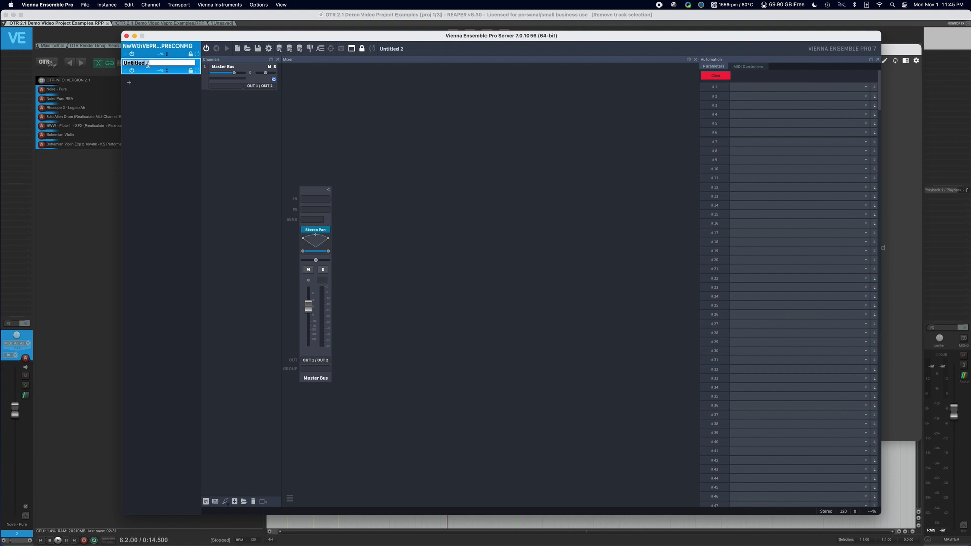
pyautogui.write('MERGED')
pyautogui.press('Return')
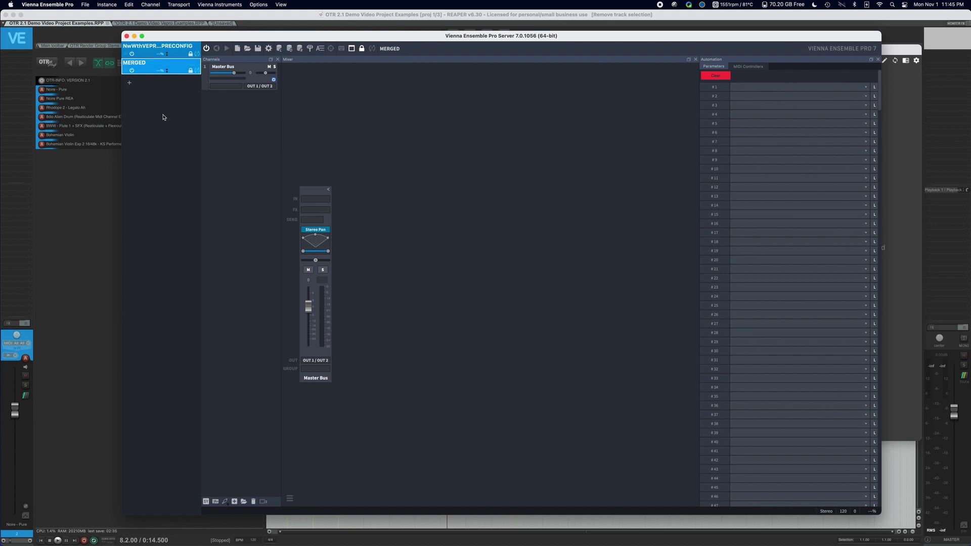
# - Add one unassigned MIDI controller automation row to the New With VEPRO CC PRECONFIG instance
pyautogui.click(188, 50)
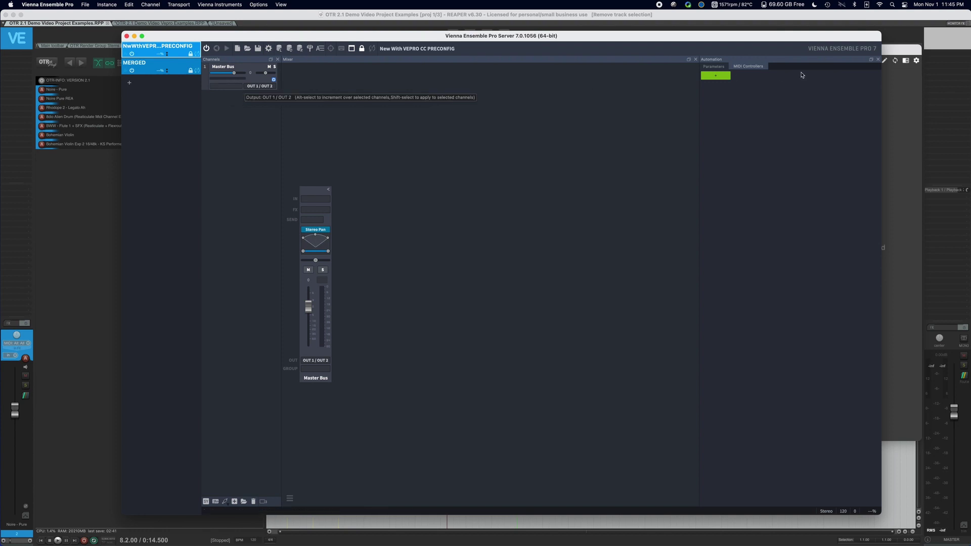
pyautogui.click(716, 75)
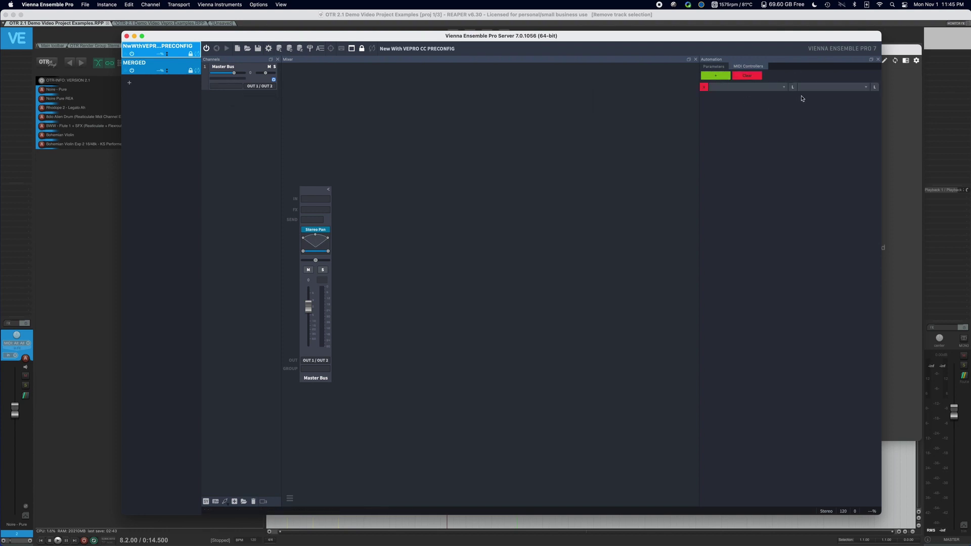
pyautogui.click(784, 87)
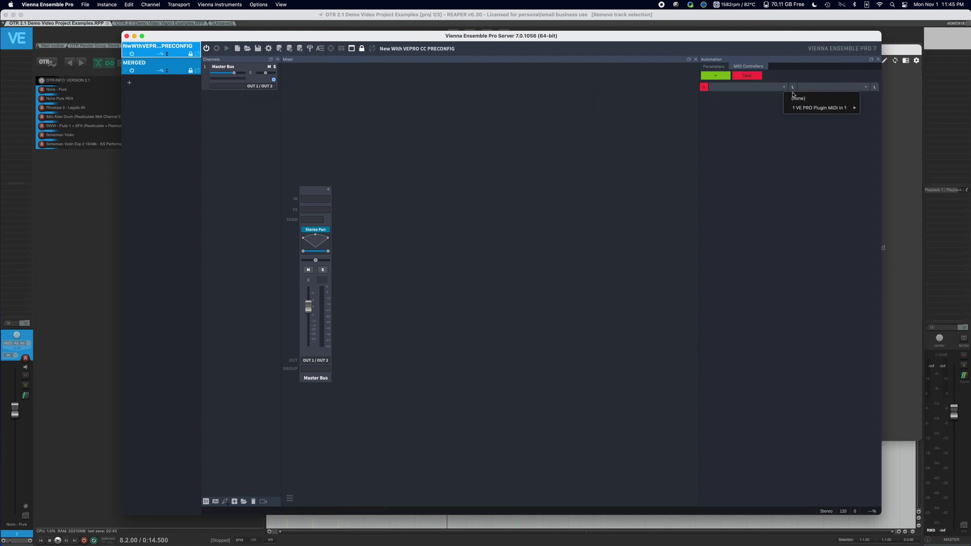
pyautogui.click(798, 99)
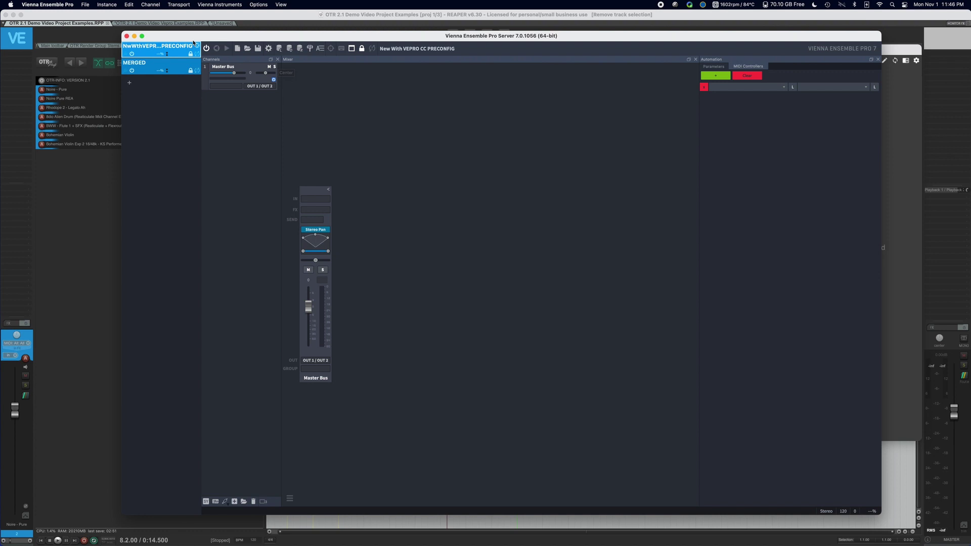
pyautogui.moveTo(188, 37)
pyautogui.mouseDown()
pyautogui.moveTo(176, 34)
pyautogui.moveTo(182, 27)
pyautogui.mouseUp()
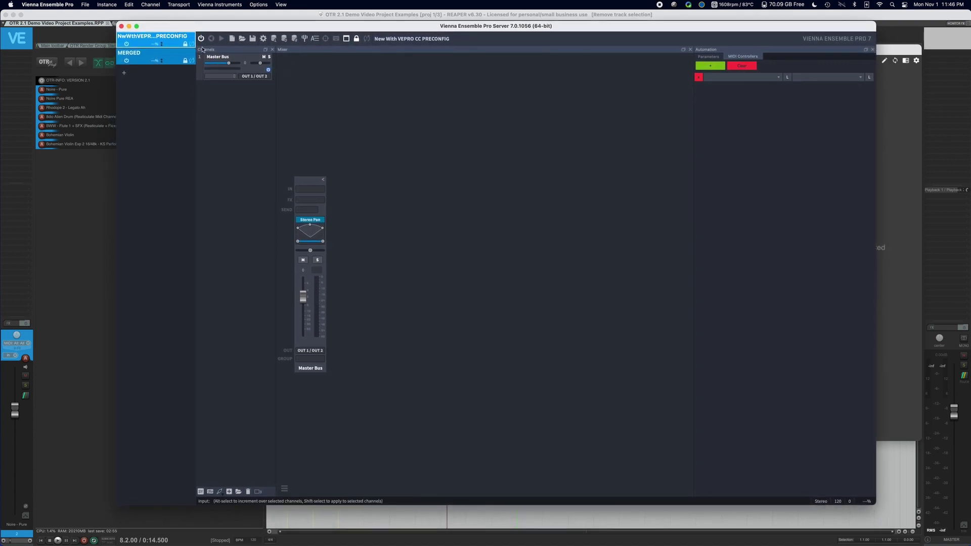
# - Open recent project DisabledTemplateBlankCC118, mapping CC 118 channels 1–16 to Instance/Disable
pyautogui.click(104, 4)
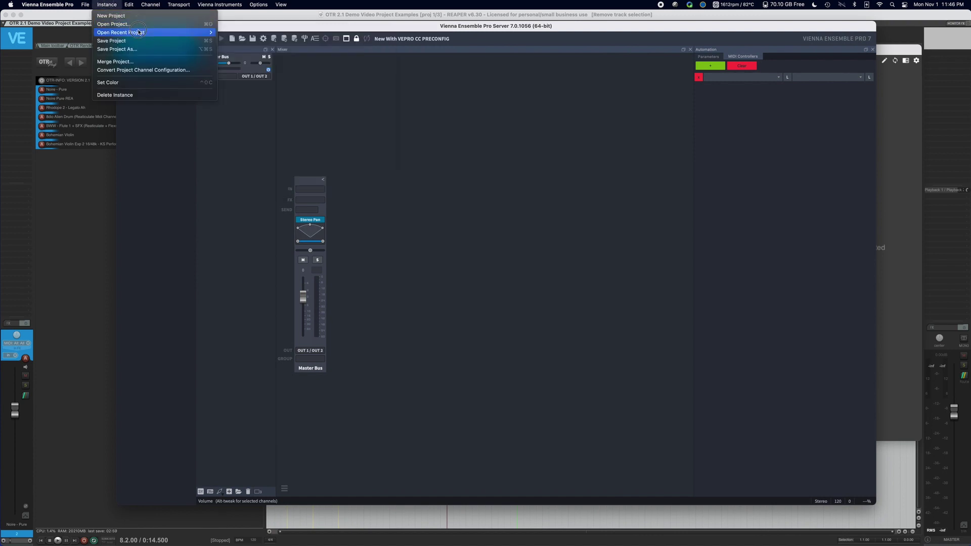
pyautogui.moveTo(140, 33)
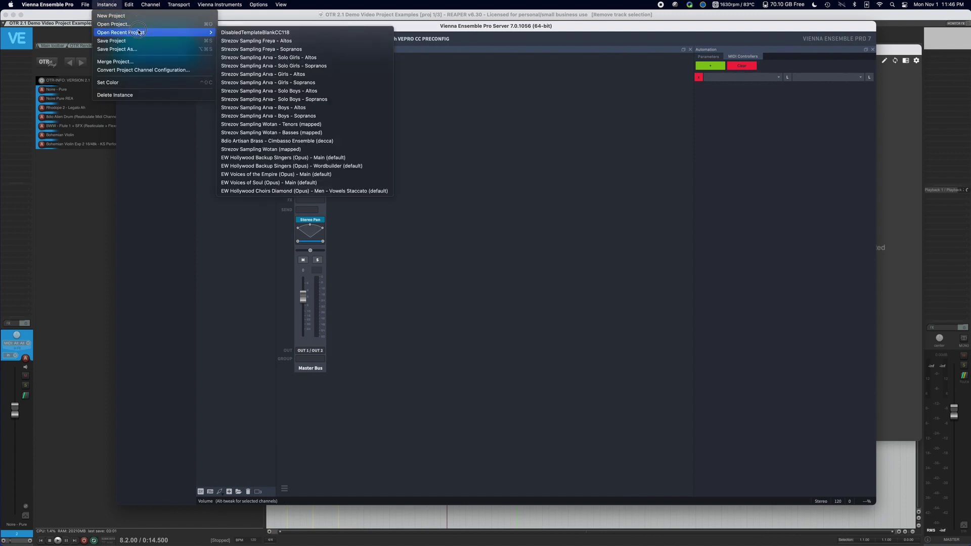
pyautogui.click(298, 33)
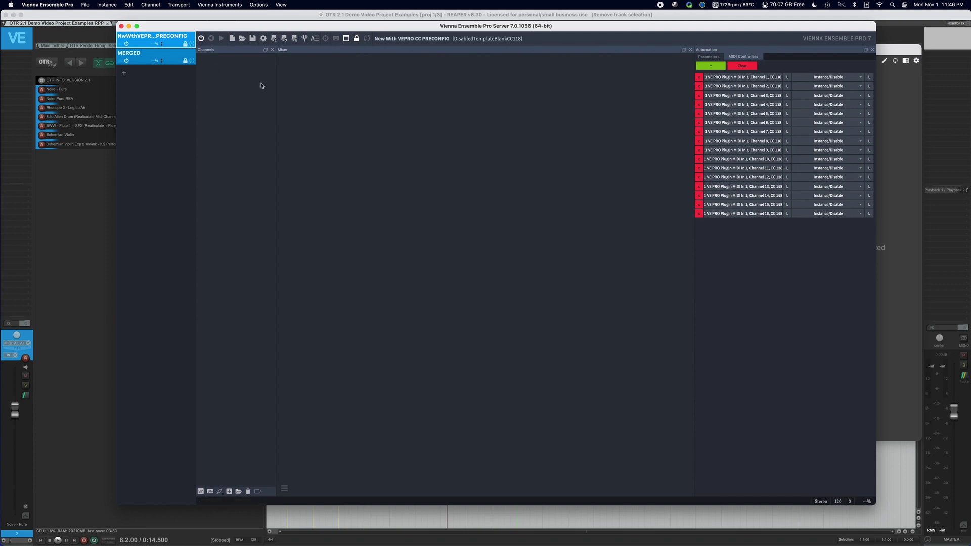
# - Add Channel 1 hosting Kontakt and bypass its stereo panning
pyautogui.click(229, 492)
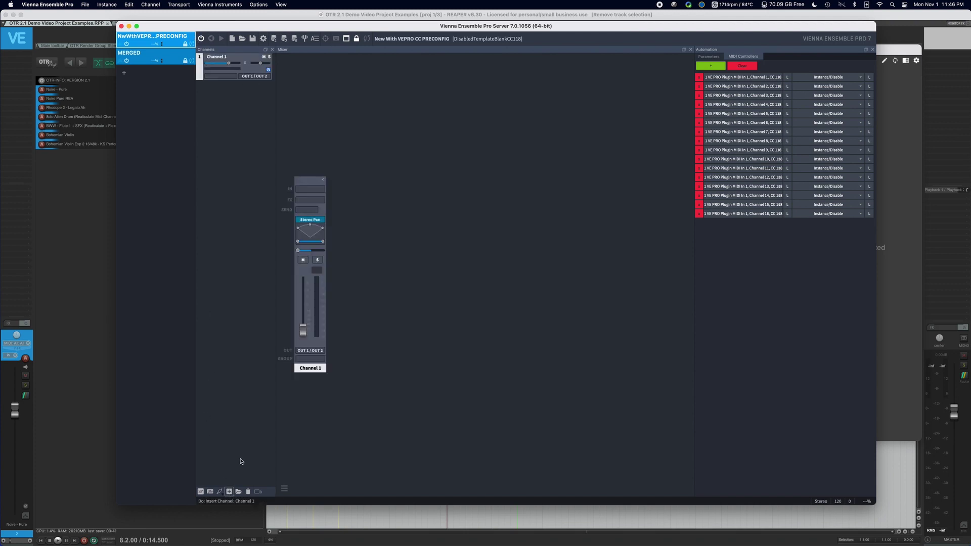
pyautogui.click(220, 76)
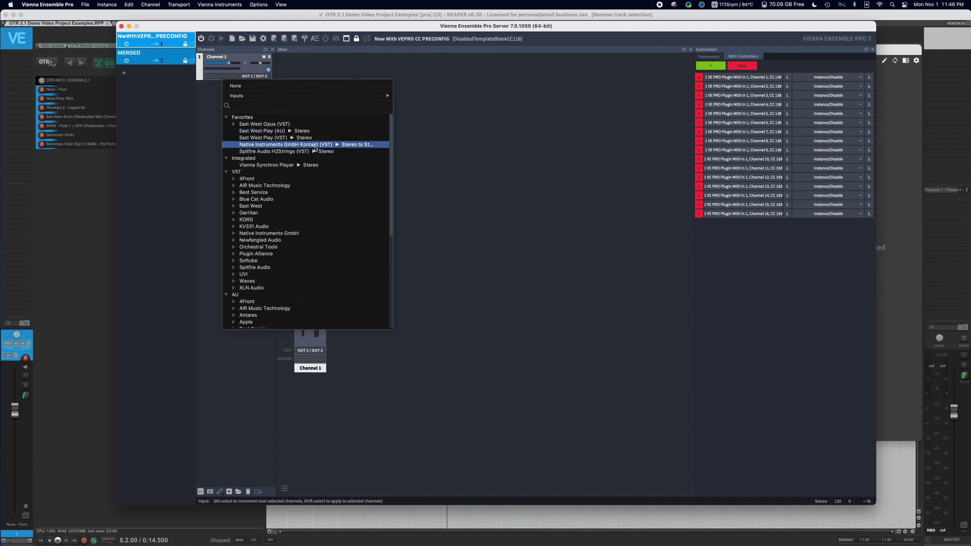
pyautogui.click(314, 145)
pyautogui.click(299, 221)
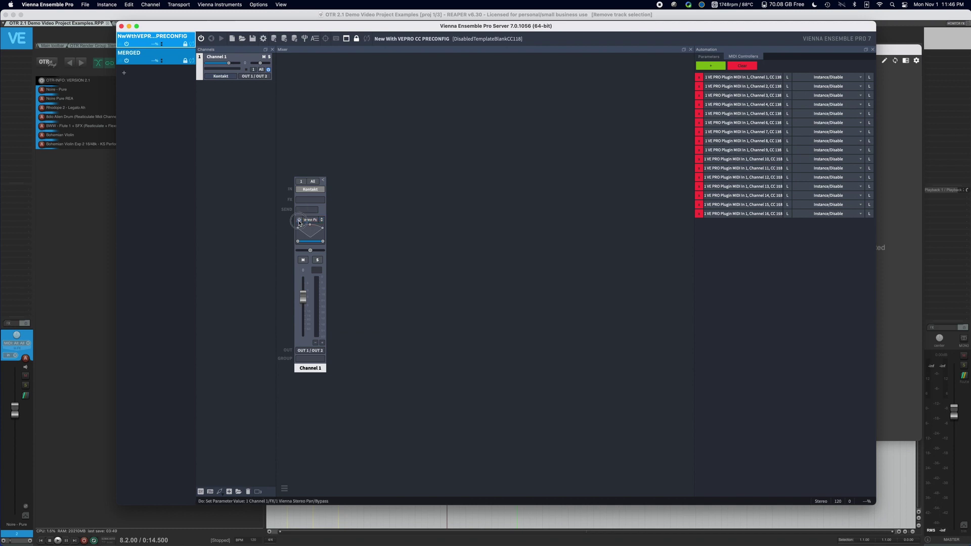
pyautogui.click(310, 189)
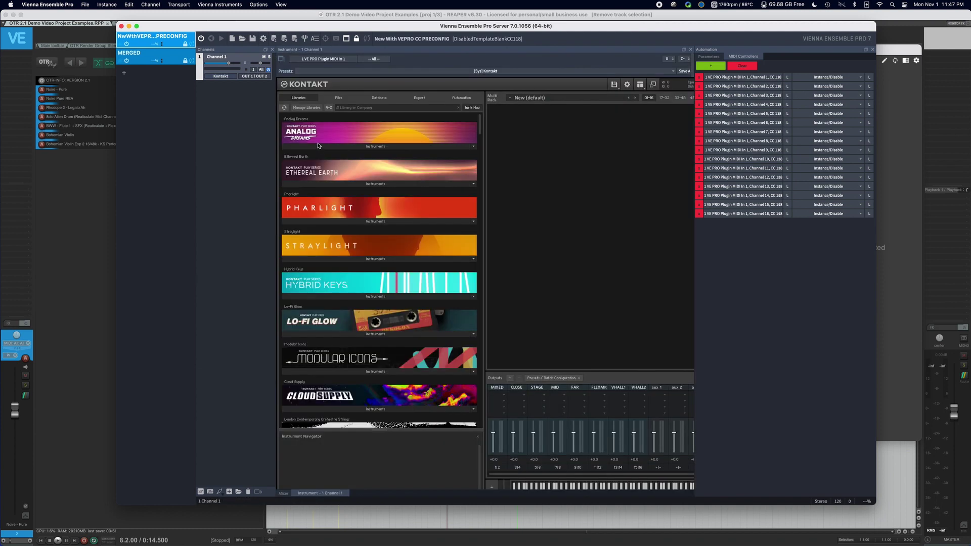
# - Load Analog Dreams 2.0 in Kontakt with the Leads > Guarana Juice preset
pyautogui.click(317, 147)
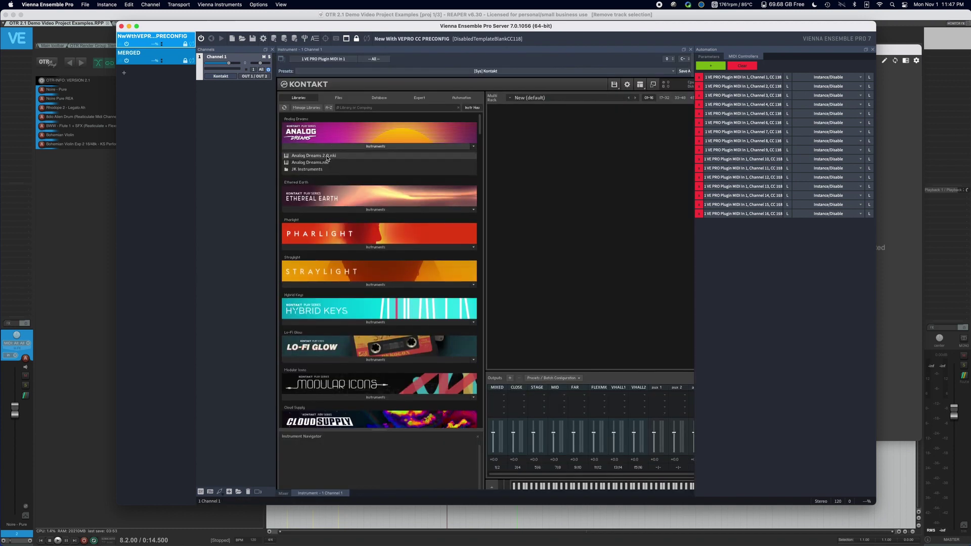
pyautogui.doubleClick(327, 157)
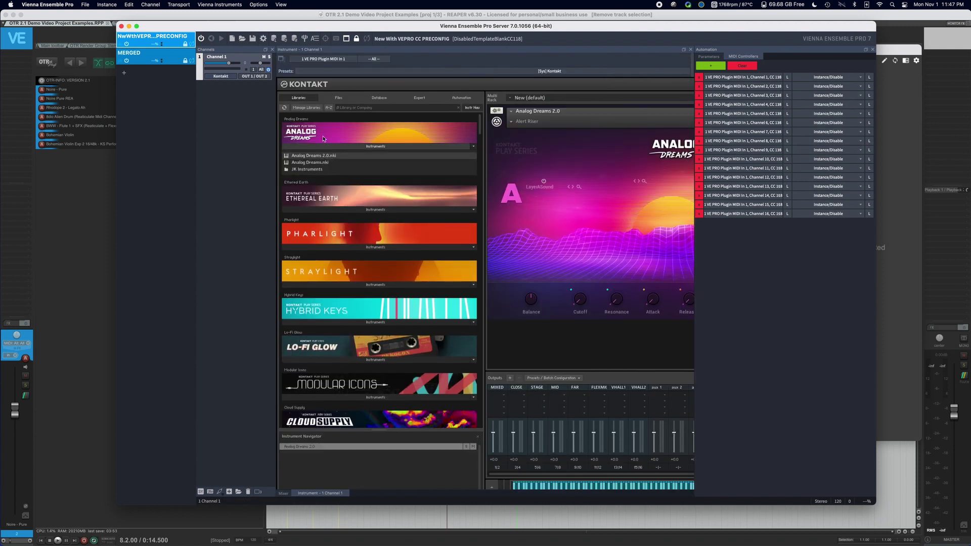
pyautogui.click(510, 121)
pyautogui.moveTo(536, 149)
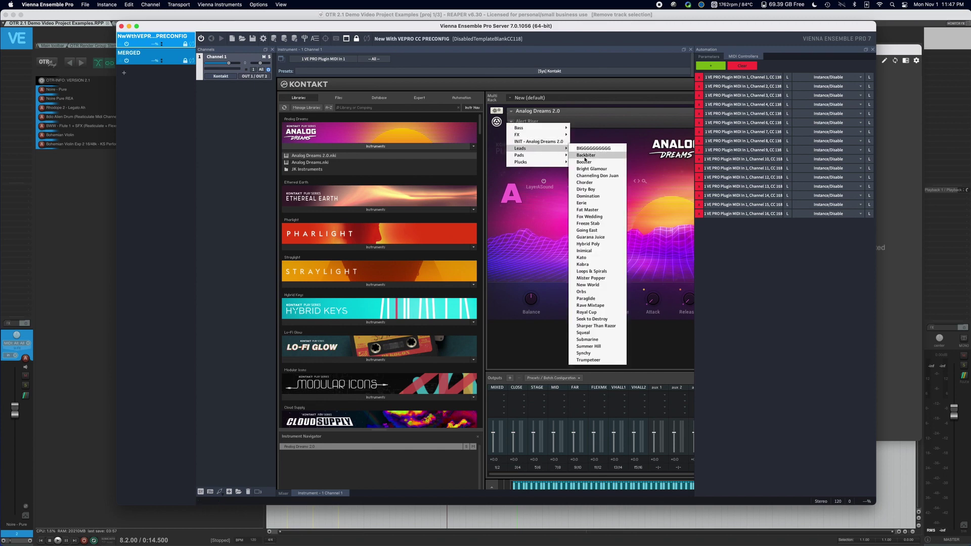
pyautogui.click(590, 237)
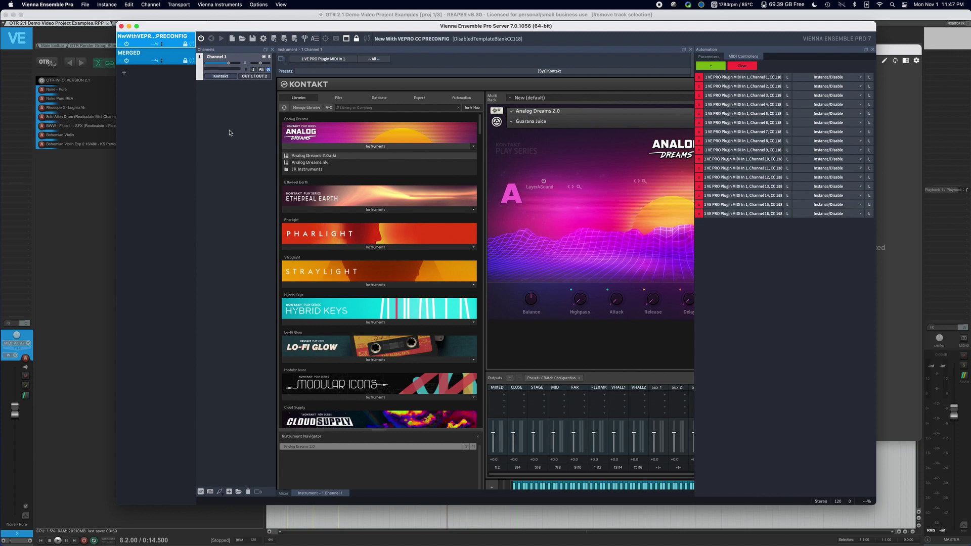
# - Switch to the MERGED instance, briefly back to the Kontakt instance, then to MERGED again
pyautogui.click(157, 55)
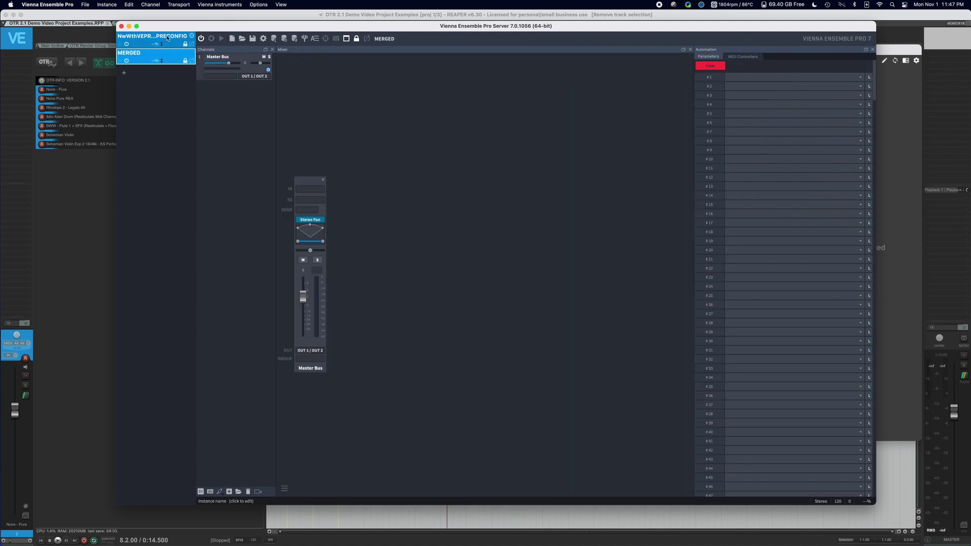
pyautogui.click(167, 38)
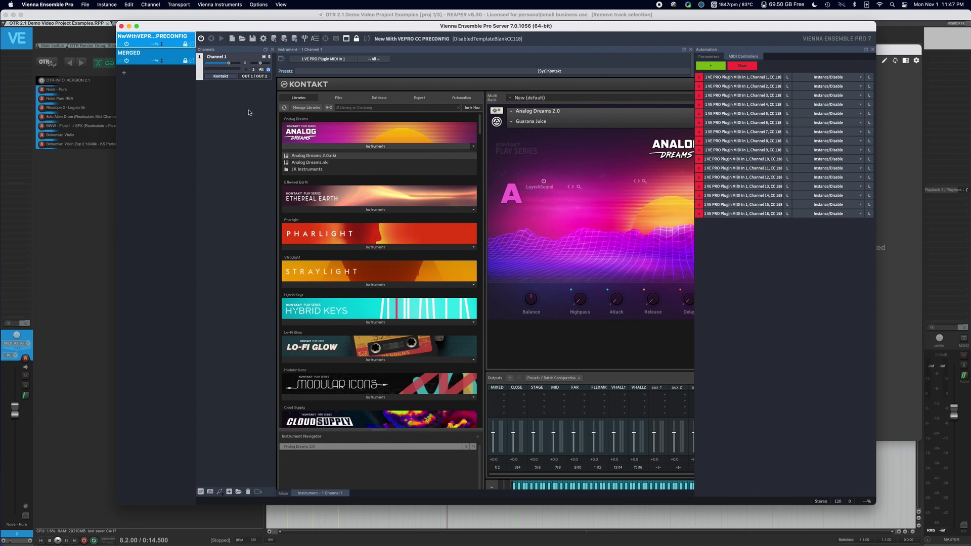
pyautogui.click(161, 55)
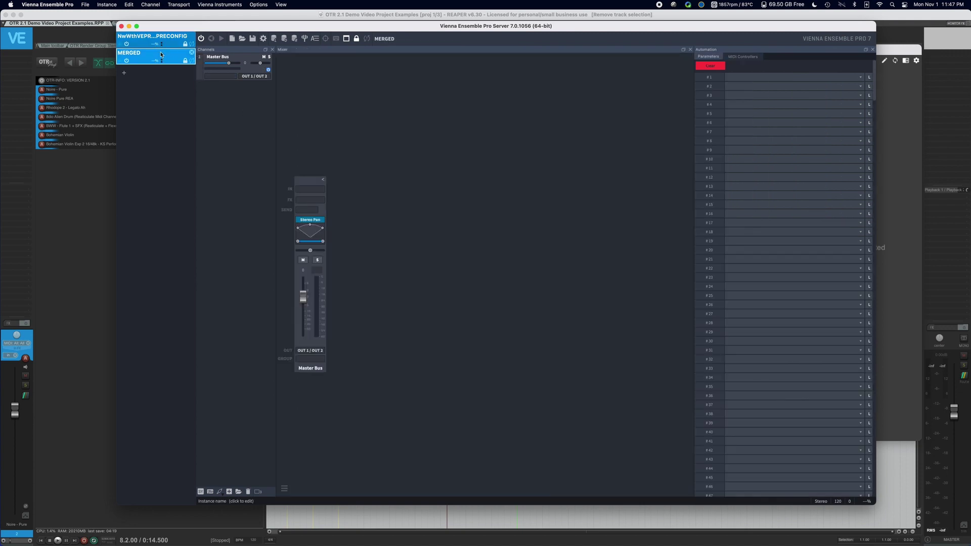
# - Load Kontakt on the MERGED Master Bus with the Pharlight instrument
pyautogui.click(221, 76)
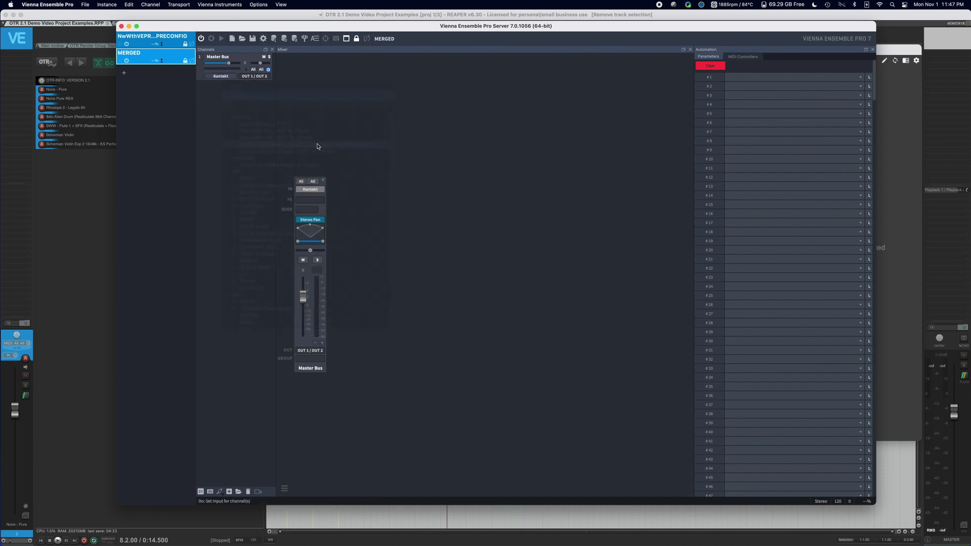
pyautogui.doubleClick(310, 189)
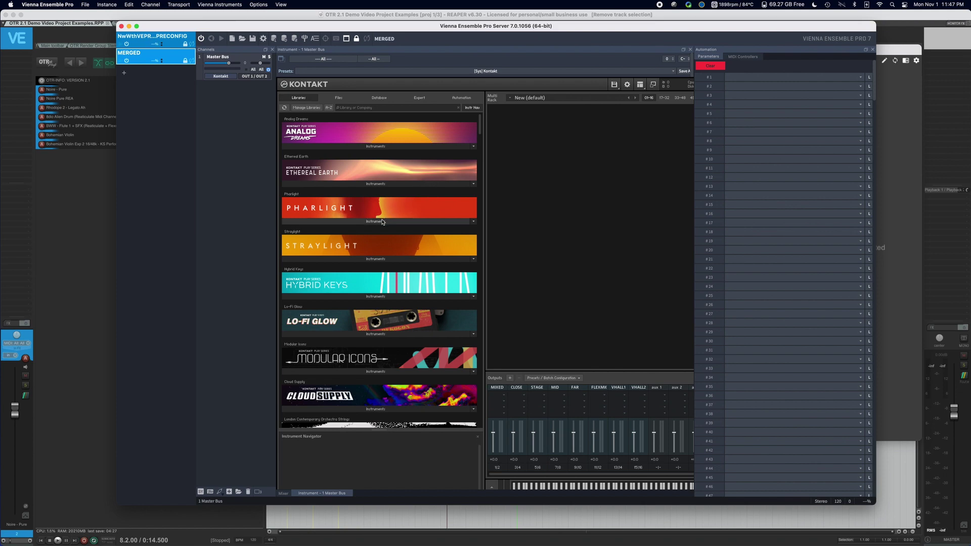
pyautogui.click(376, 221)
pyautogui.click(347, 229)
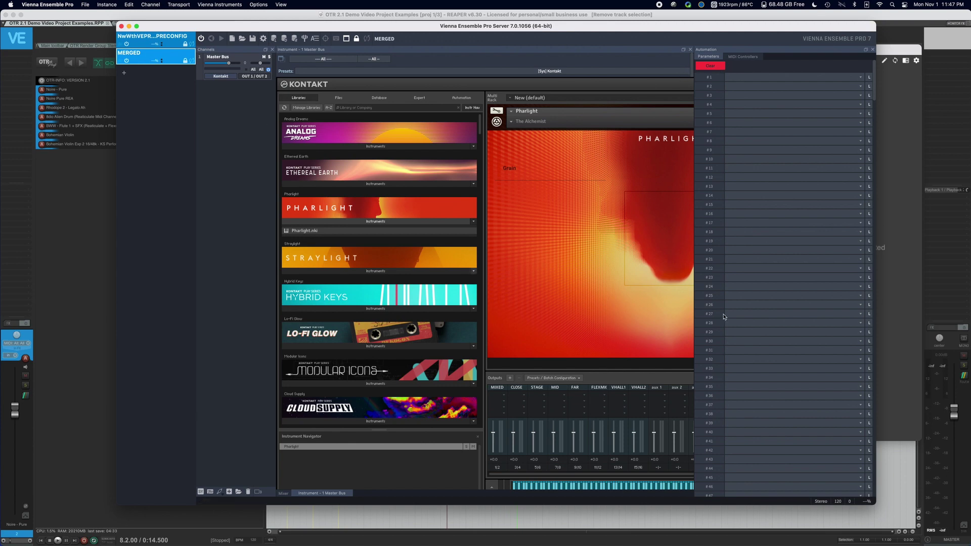
# - Enlarge and reposition the server window, then show the MIDI controller assignments
pyautogui.moveTo(875, 502); pyautogui.dragTo(941, 496)
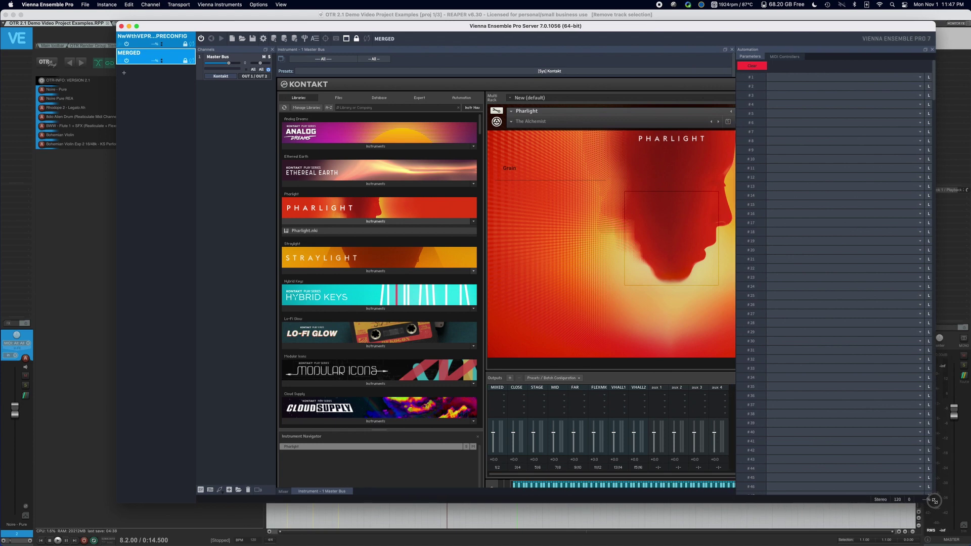
pyautogui.moveTo(503, 28); pyautogui.dragTo(434, 27)
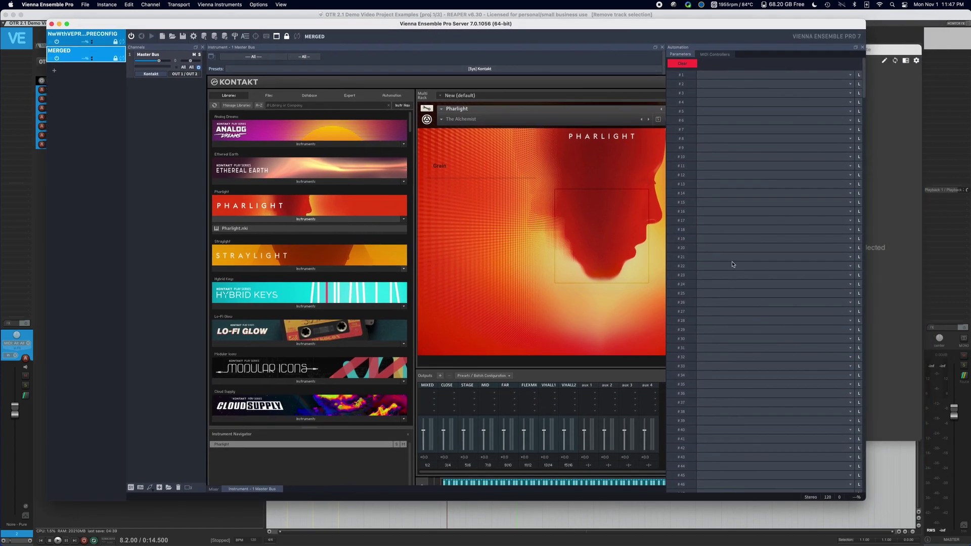
pyautogui.moveTo(867, 503); pyautogui.dragTo(904, 482)
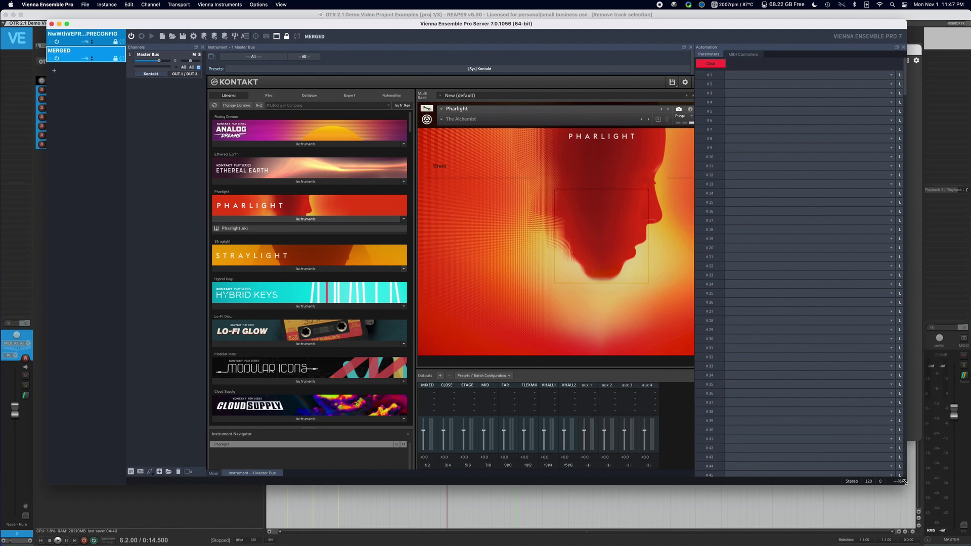
pyautogui.click(743, 55)
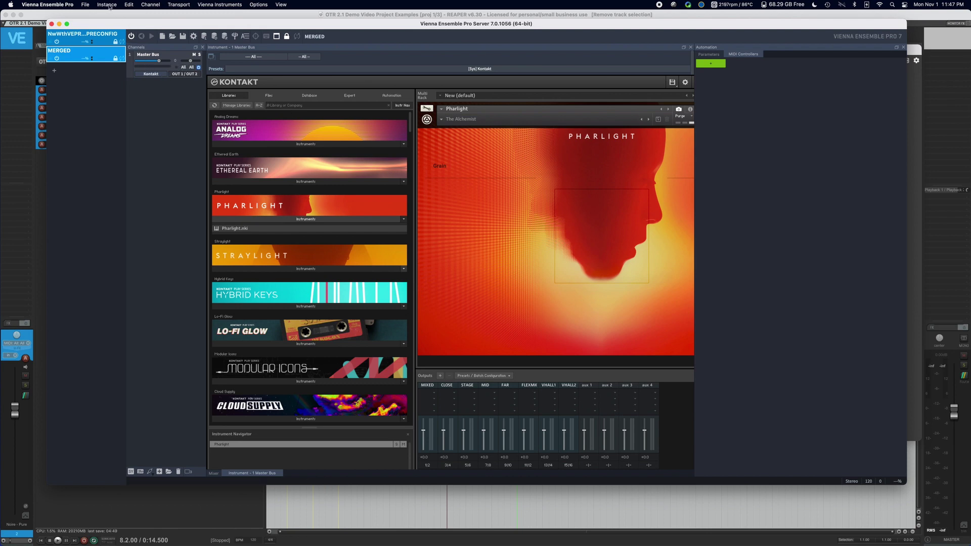
# - Check the PRECONFIG and MERGED instances, then add and select a new Untitled instance
pyautogui.click(95, 35)
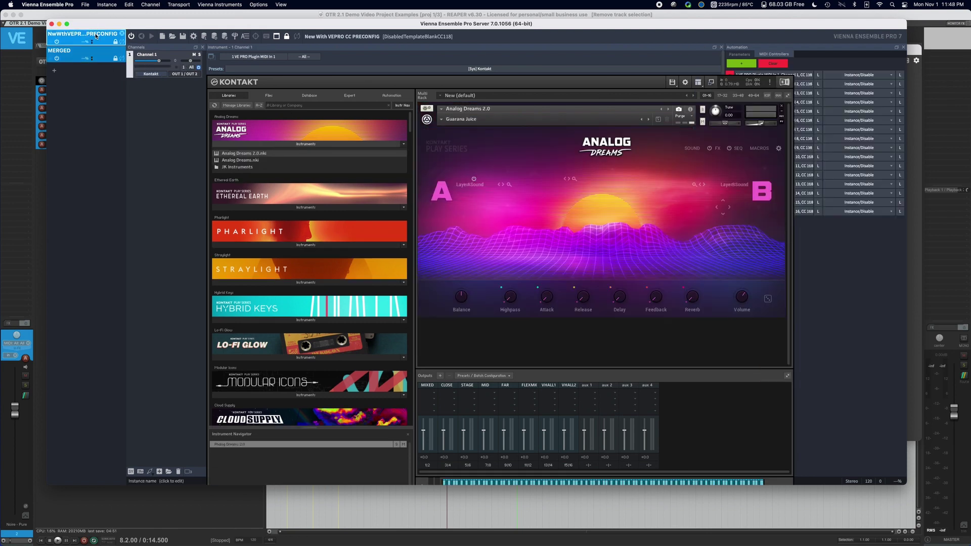
pyautogui.click(105, 59)
pyautogui.click(54, 70)
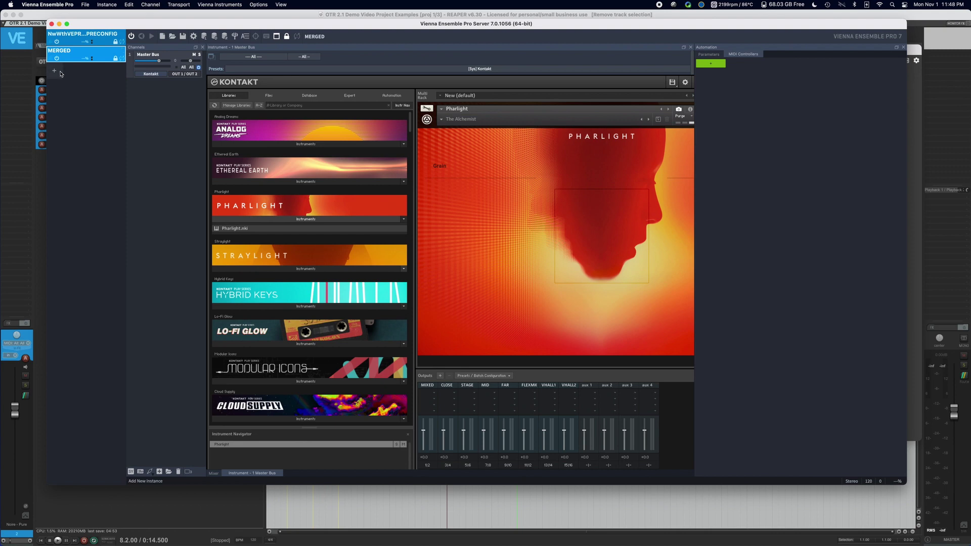
pyautogui.click(69, 74)
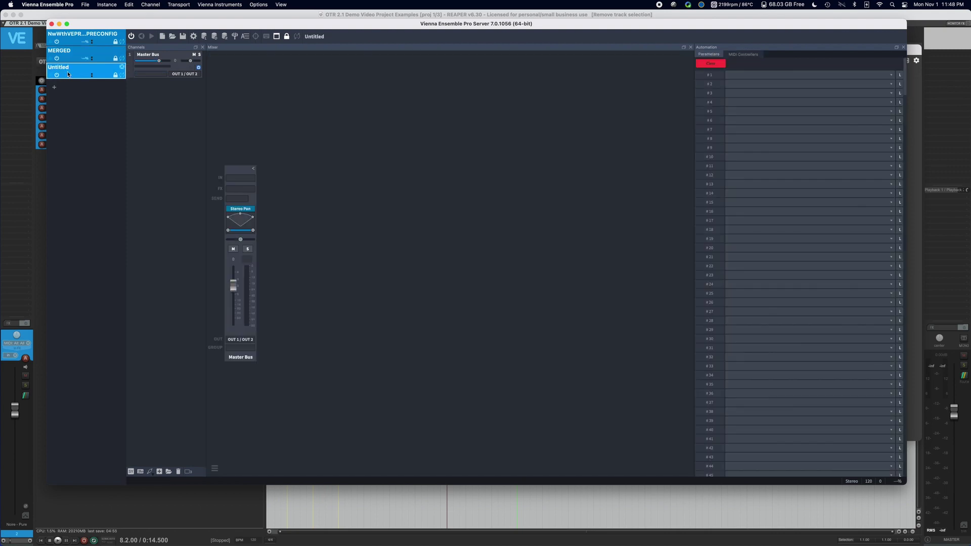
# - Load Kontakt with Ethereal Earth 2.0 on the Untitled instance's Master Bus
pyautogui.click(241, 178)
pyautogui.click(314, 248)
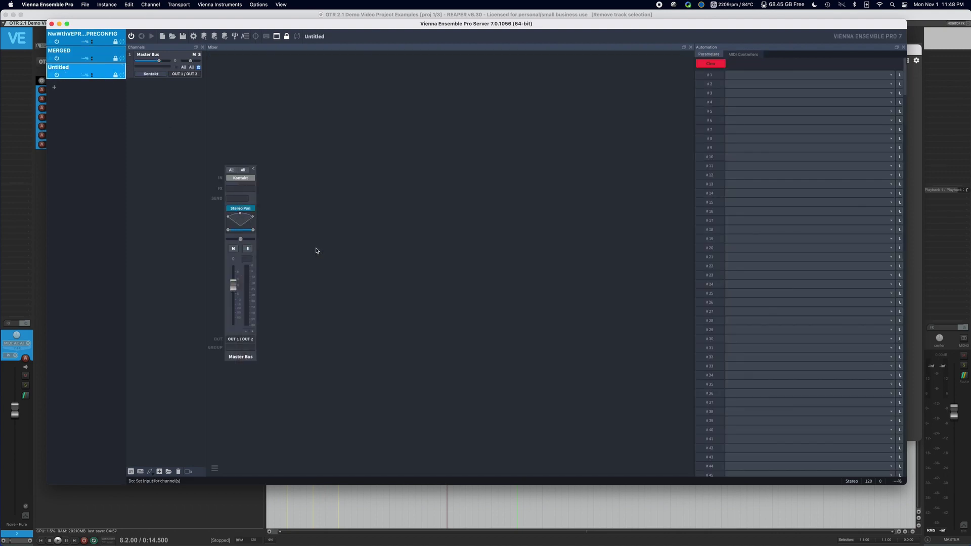
pyautogui.click(241, 178)
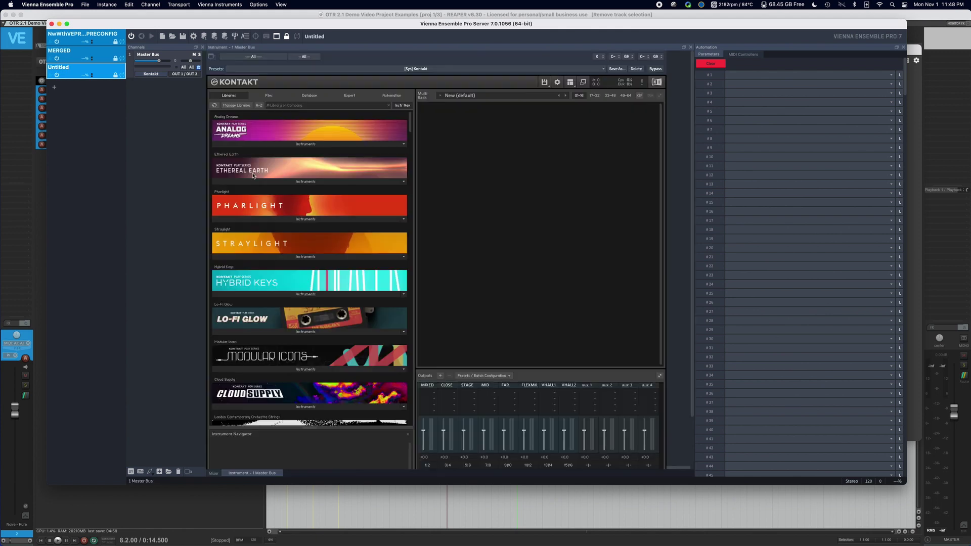
pyautogui.click(306, 181)
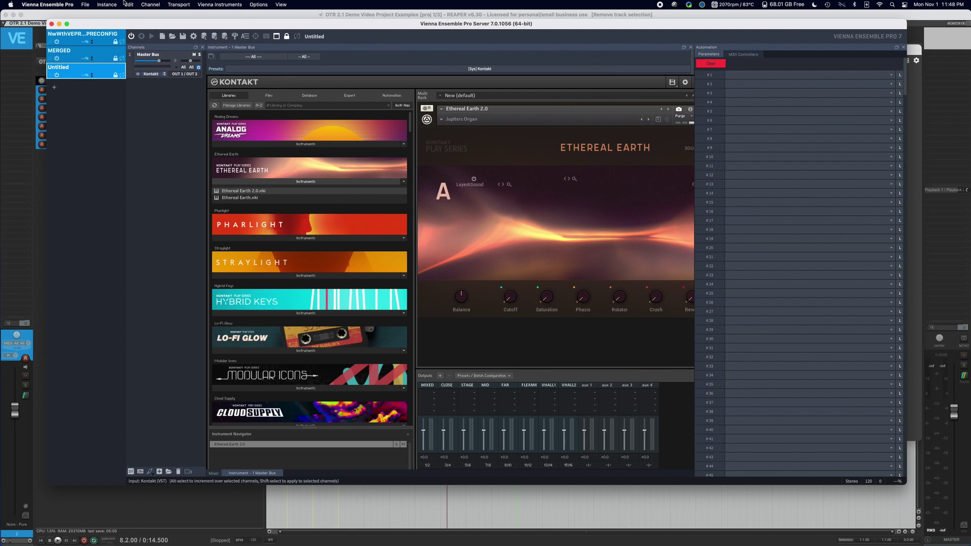
pyautogui.click(106, 4)
# - Load the recent project DisabledTemplateBlankCC118 into the Untitled instance, then reselect MERGED
pyautogui.moveTo(124, 34)
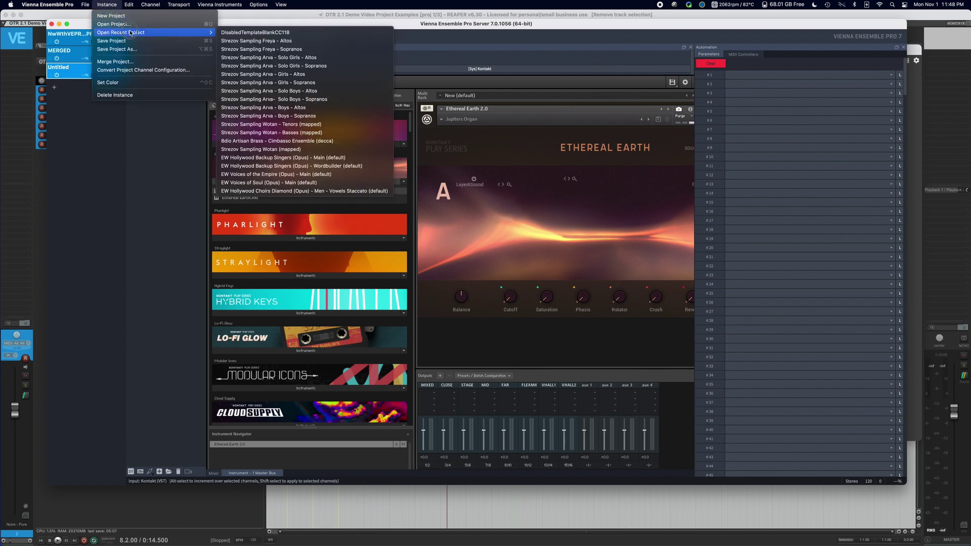
pyautogui.click(255, 32)
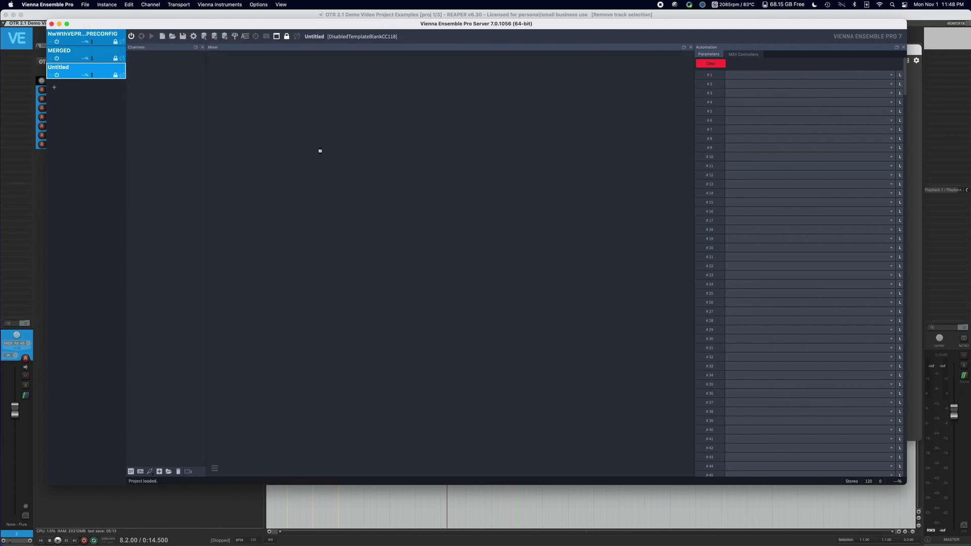
pyautogui.click(96, 48)
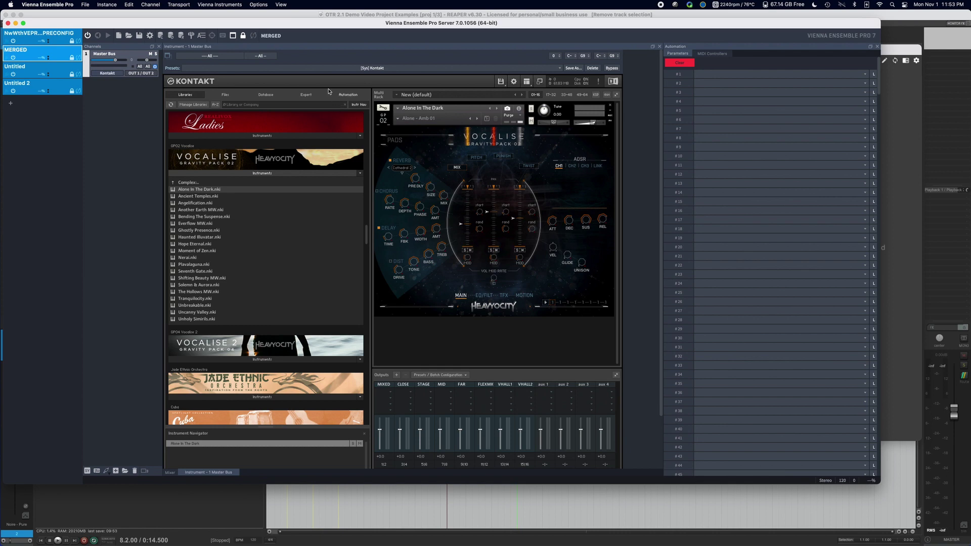
# - Merge DisabledTemplateBlankCC118.vep64 into MERGED with Automation Mapping, then view its CC 118 controller rows
pyautogui.click(84, 4)
pyautogui.moveTo(107, 4)
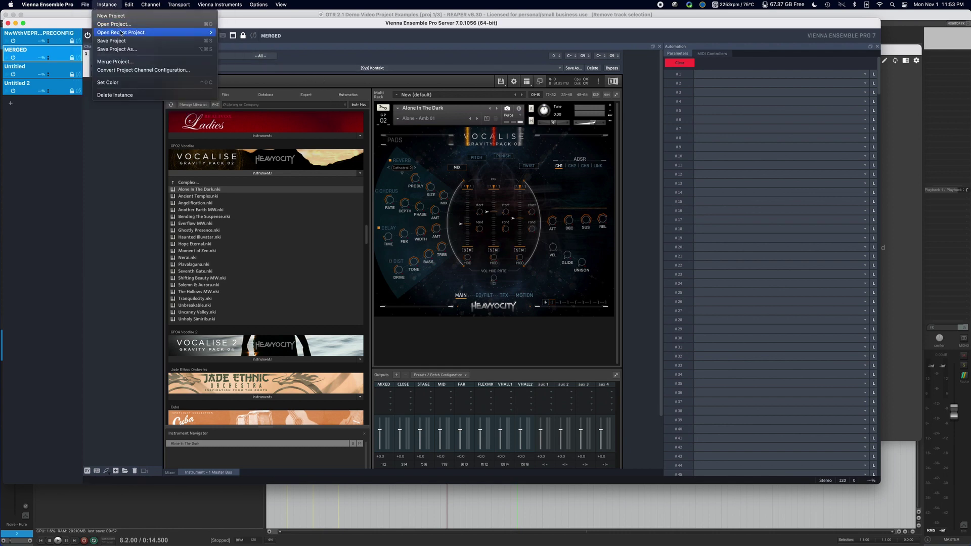
pyautogui.click(128, 61)
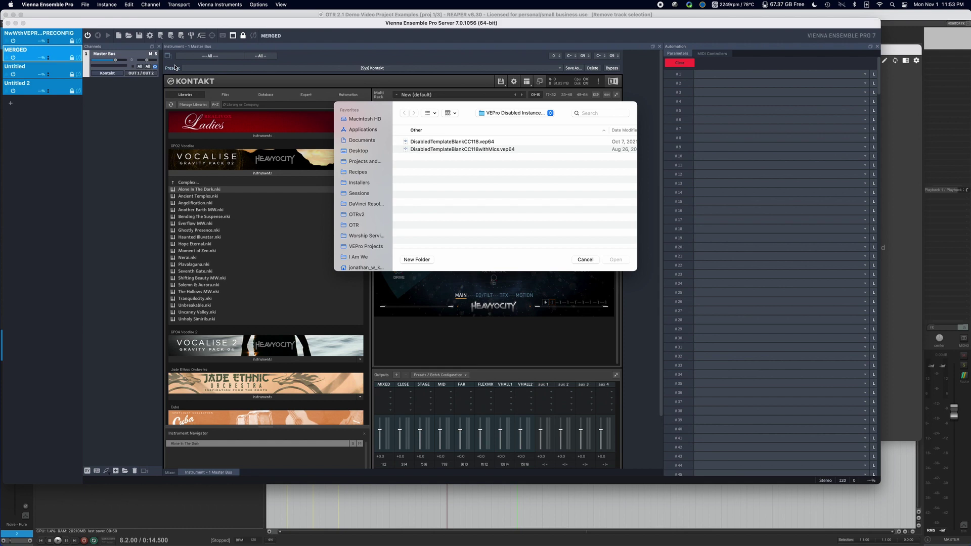
pyautogui.click(505, 143)
pyautogui.click(616, 260)
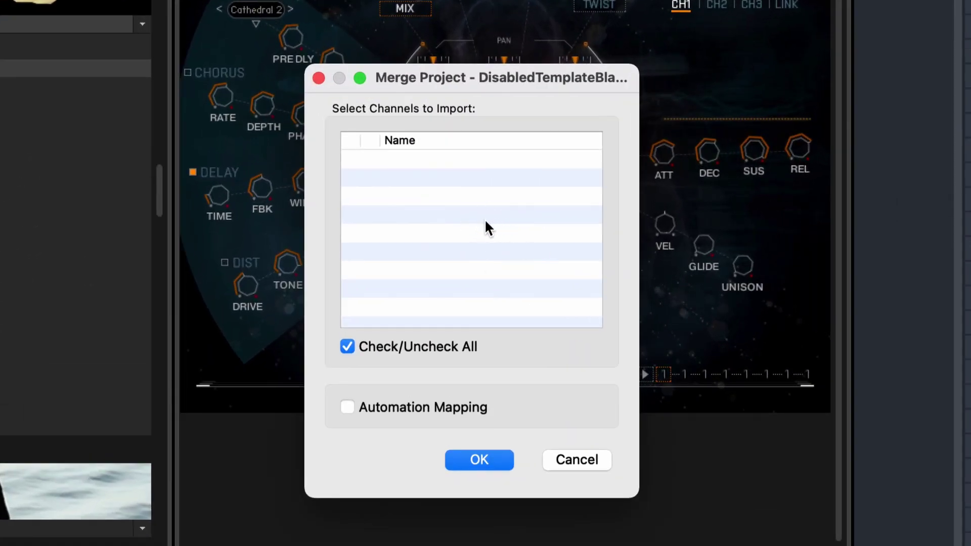
pyautogui.click(389, 405)
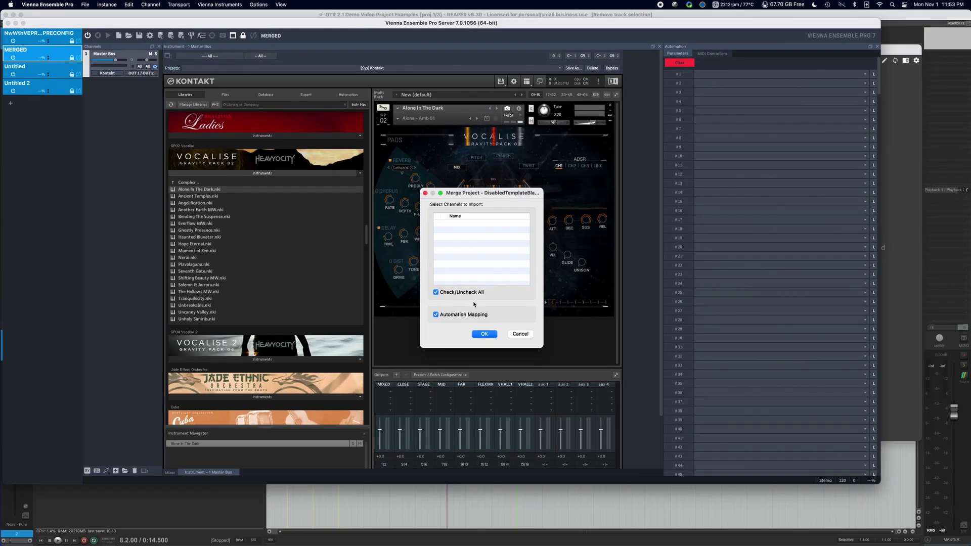
pyautogui.click(484, 335)
pyautogui.click(724, 56)
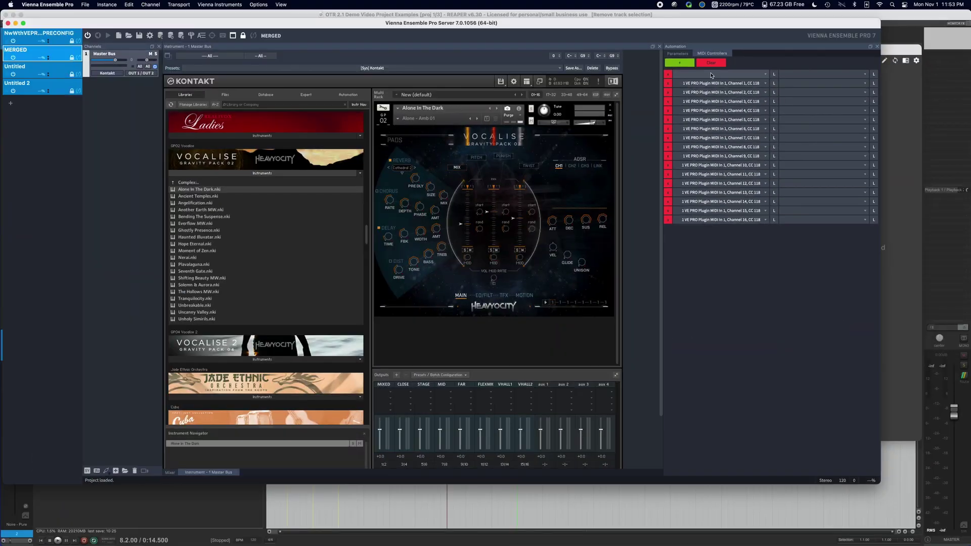
# - Delete the empty top controller row, compare with PRECONFIG, widen the window, and reselect MERGED
pyautogui.click(404, 26)
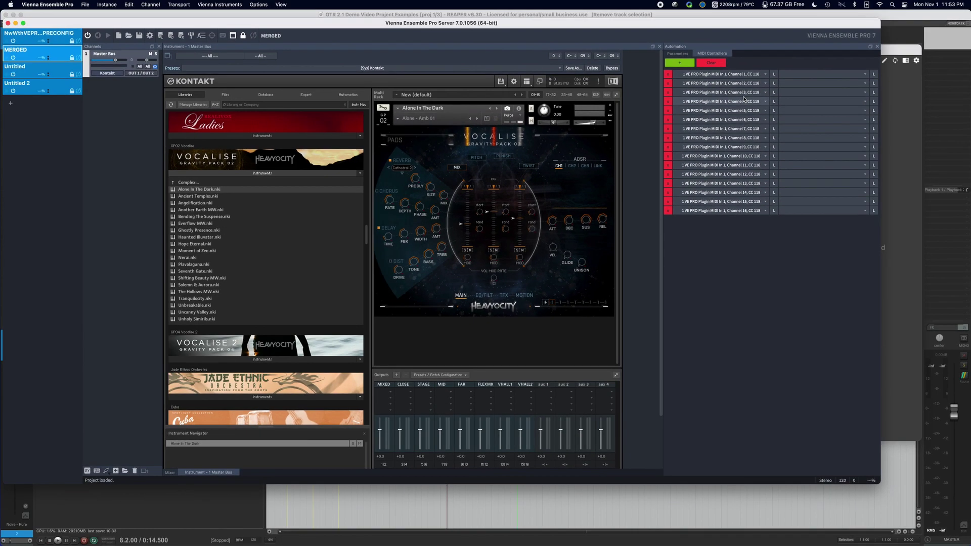
pyautogui.click(61, 34)
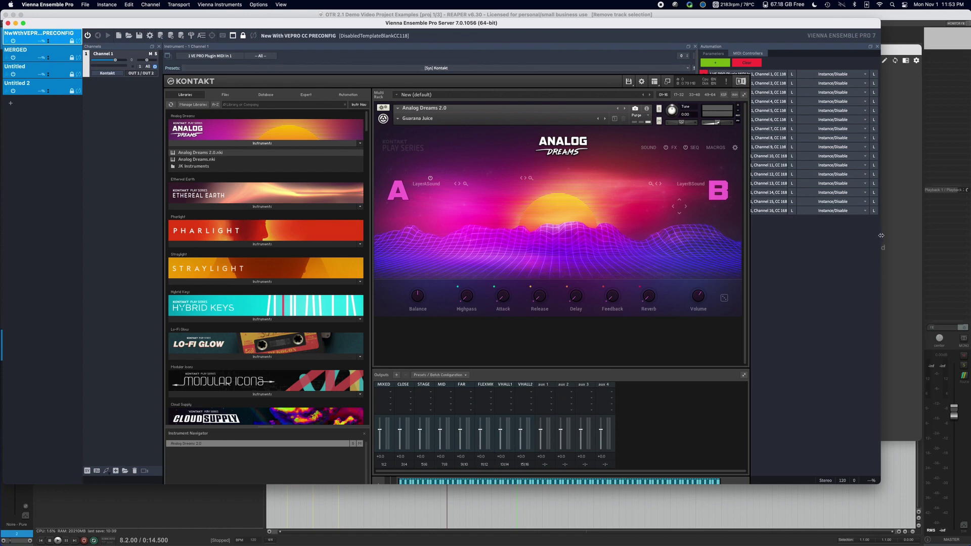
pyautogui.moveTo(881, 235); pyautogui.dragTo(910, 228)
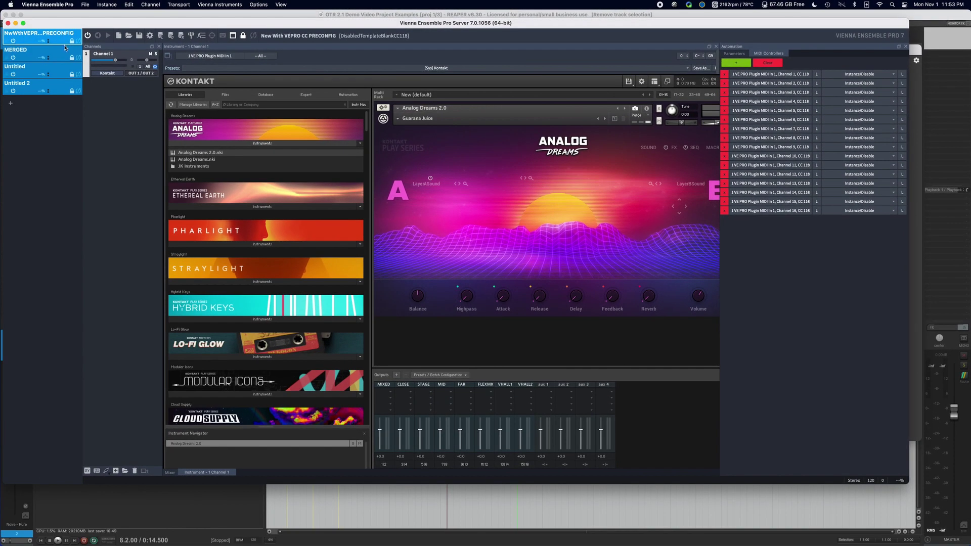
pyautogui.click(65, 48)
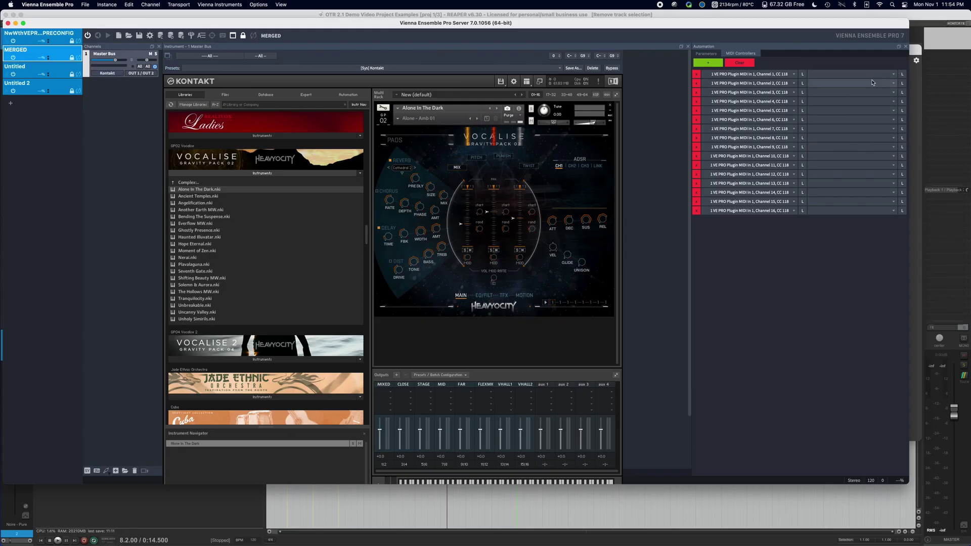
# - Assign channel 1's CC 118 to Instance/Disable, leaving channel 2 unchanged, and collapse Vocalise's instrument list
pyautogui.click(876, 75)
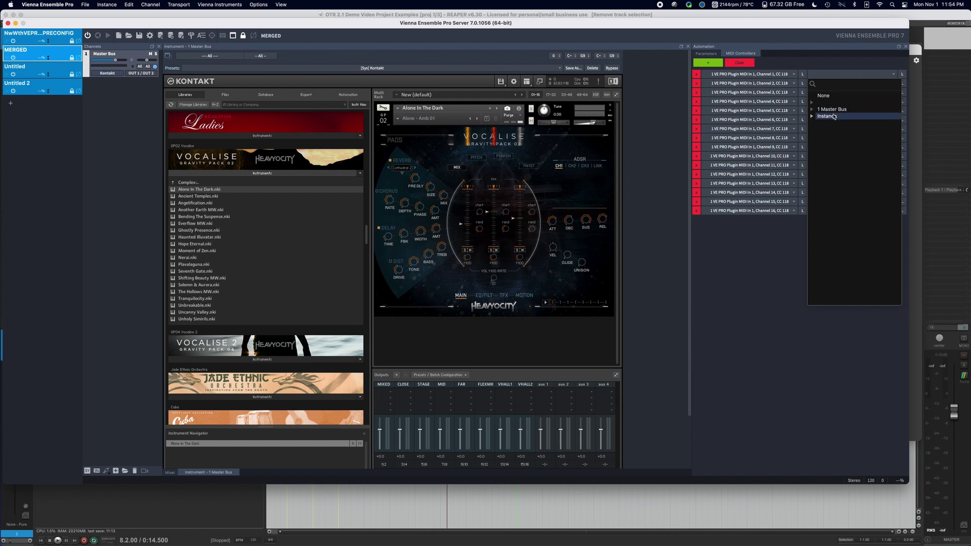
pyautogui.click(812, 116)
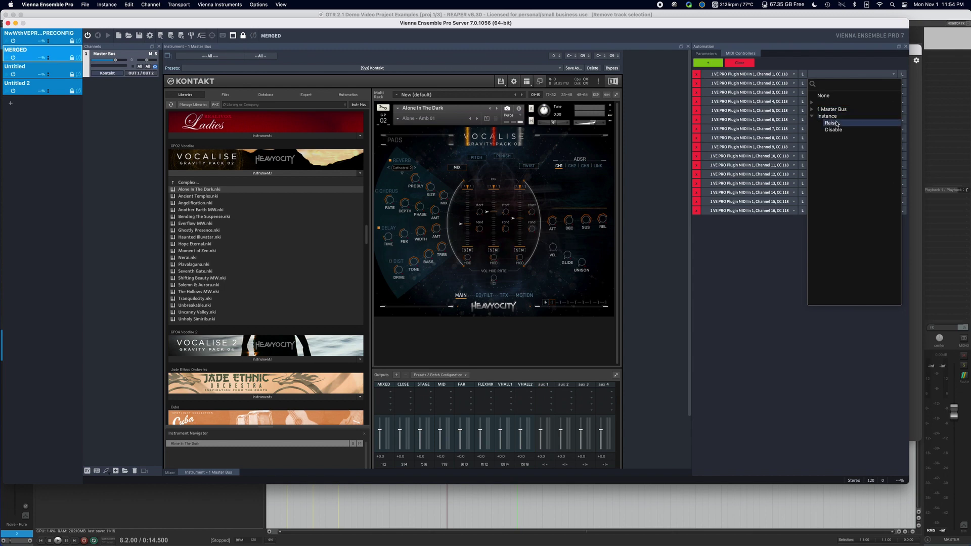
pyautogui.click(834, 130)
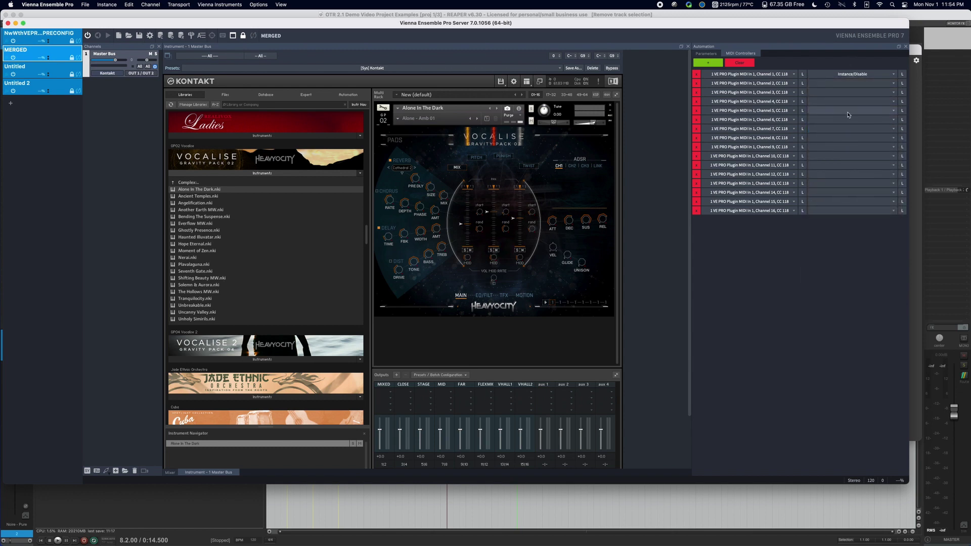
pyautogui.click(848, 84)
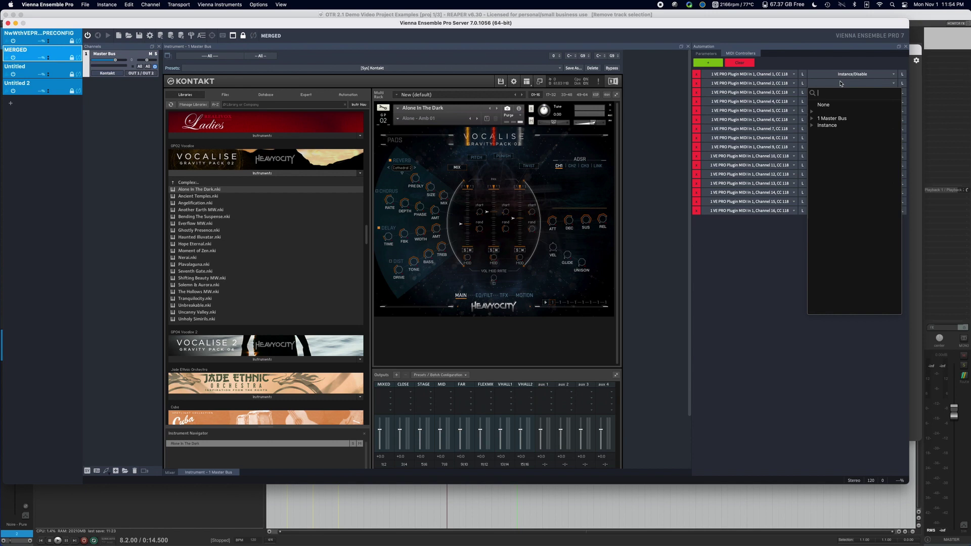
pyautogui.click(841, 84)
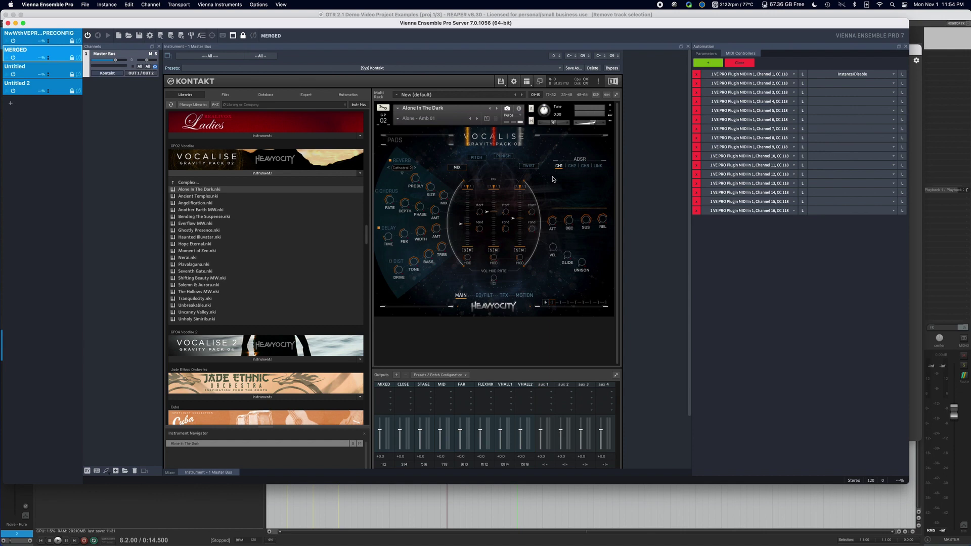
pyautogui.click(310, 173)
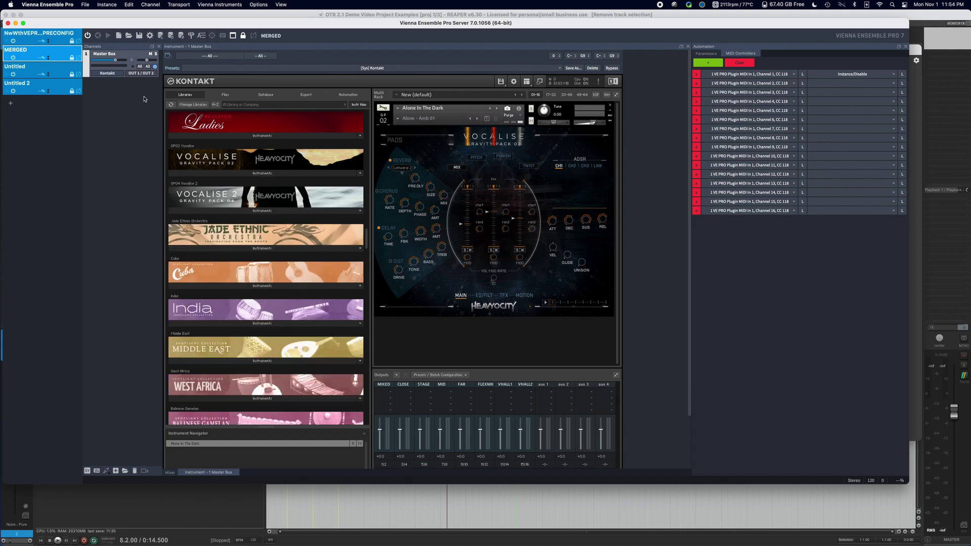
# - Close the Untitled instance, then Untitled 2, confirming Yes for each deletion
pyautogui.click(25, 69)
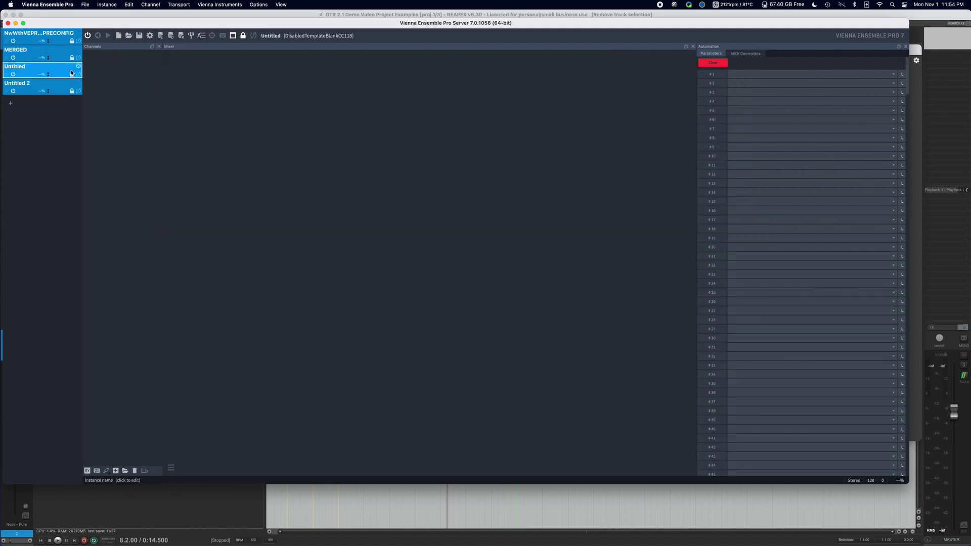
pyautogui.click(79, 66)
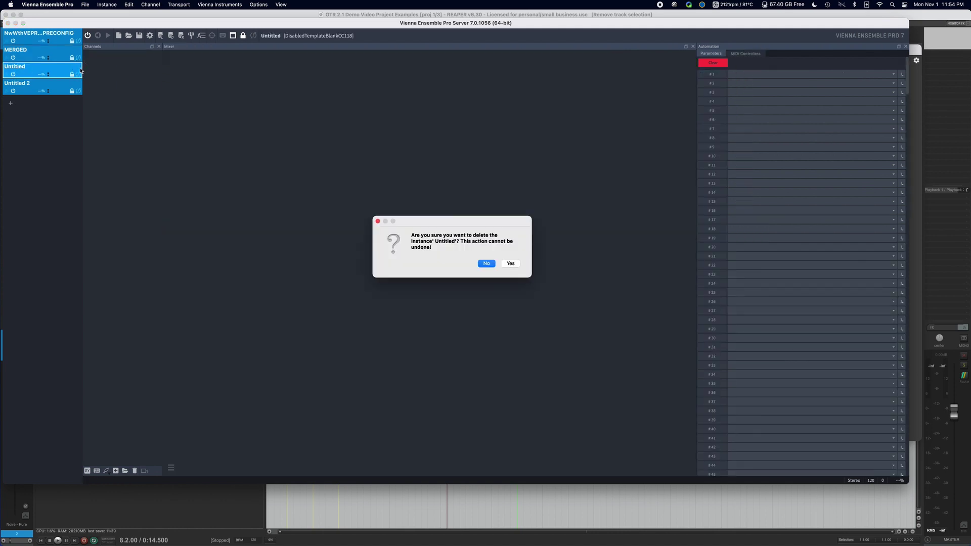
pyautogui.click(516, 266)
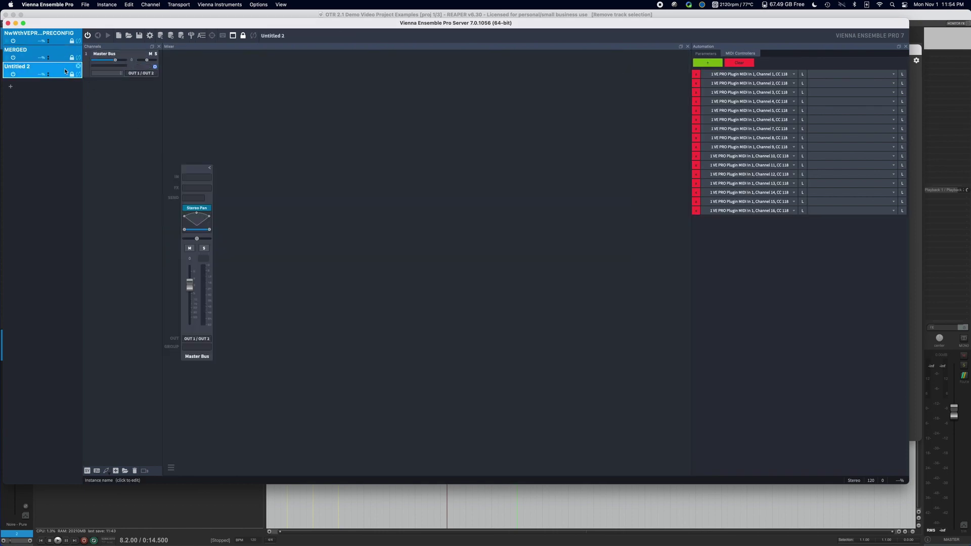
pyautogui.click(79, 66)
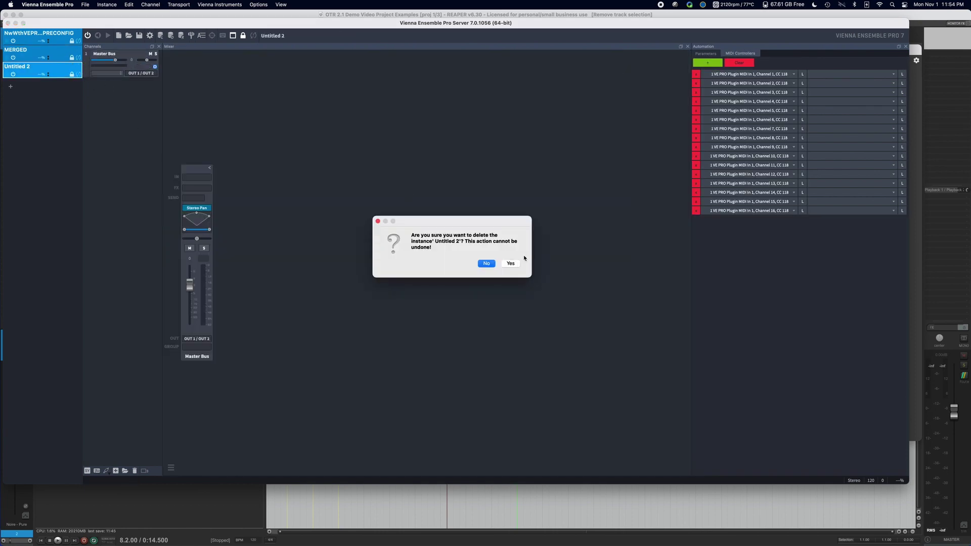
pyautogui.click(512, 263)
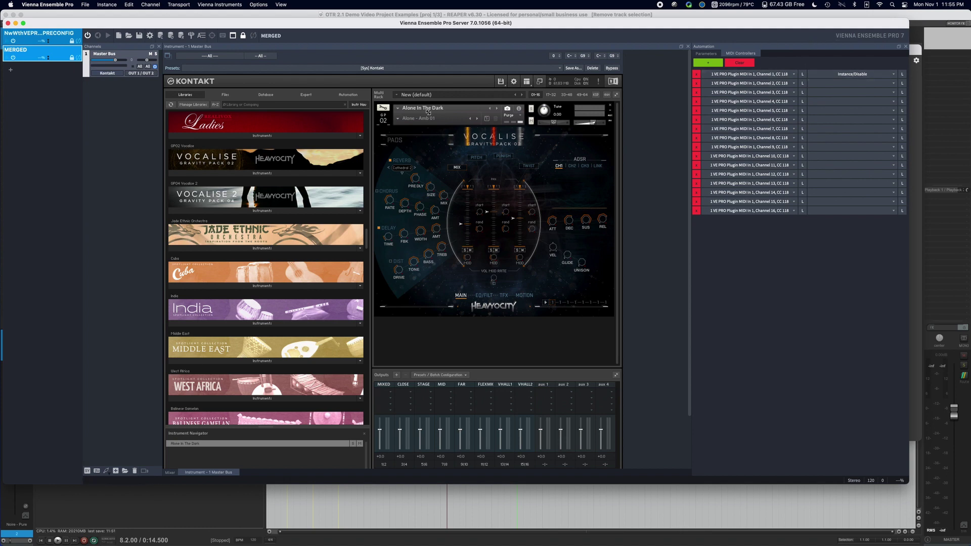
# - Switch between the PRECONFIG and MERGED instances, end on PRECONFIG, and move the server window aside
pyautogui.click(34, 34)
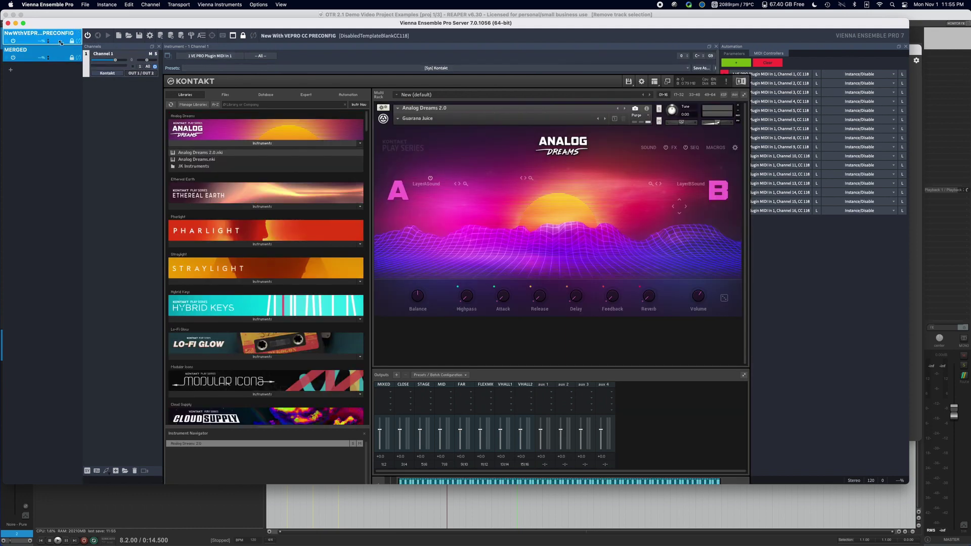
pyautogui.click(36, 51)
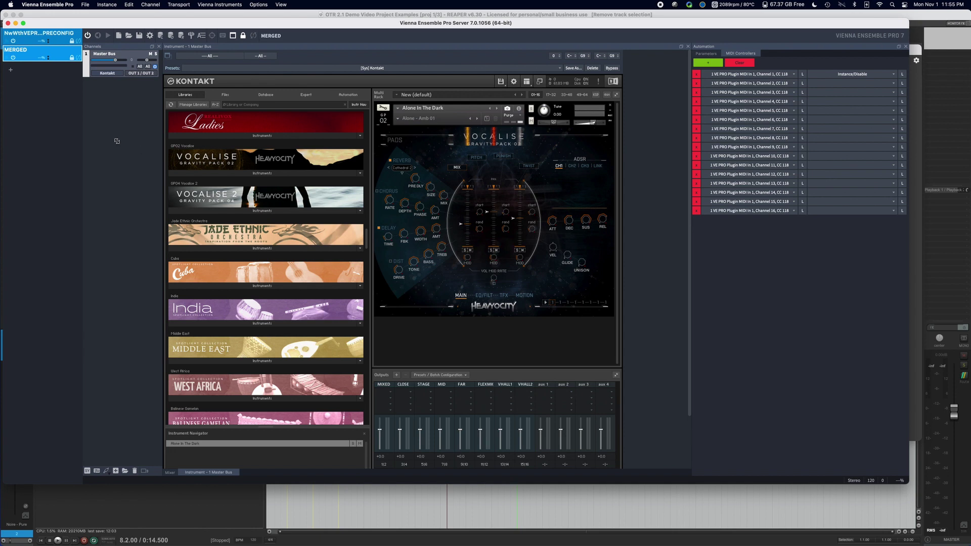
pyautogui.click(38, 36)
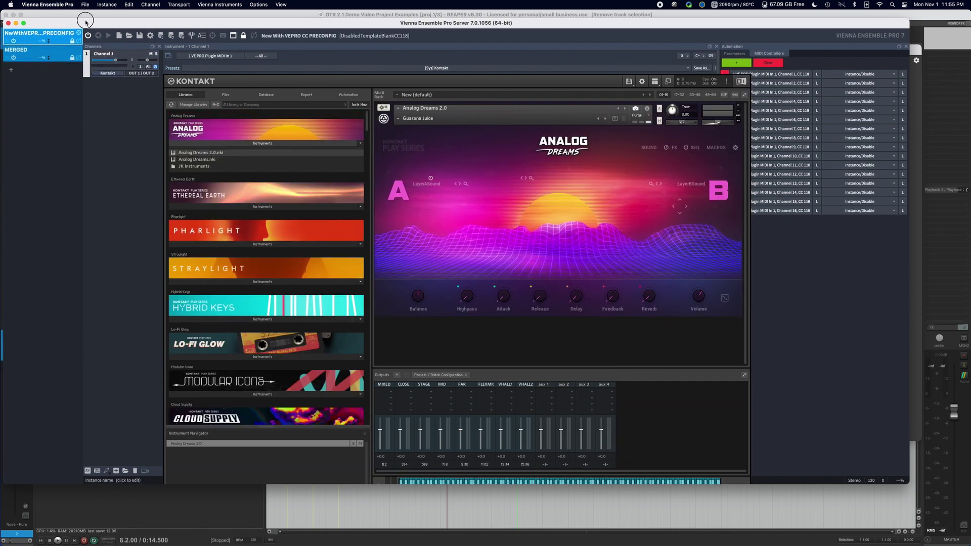
pyautogui.moveTo(85, 22); pyautogui.dragTo(103, 62)
# - Insert a track from the OTR - VIRTUAL INSTRUMENTS > REATICULATE > VEPro > Instrument (Stereo Outs) template
pyautogui.click(153, 14)
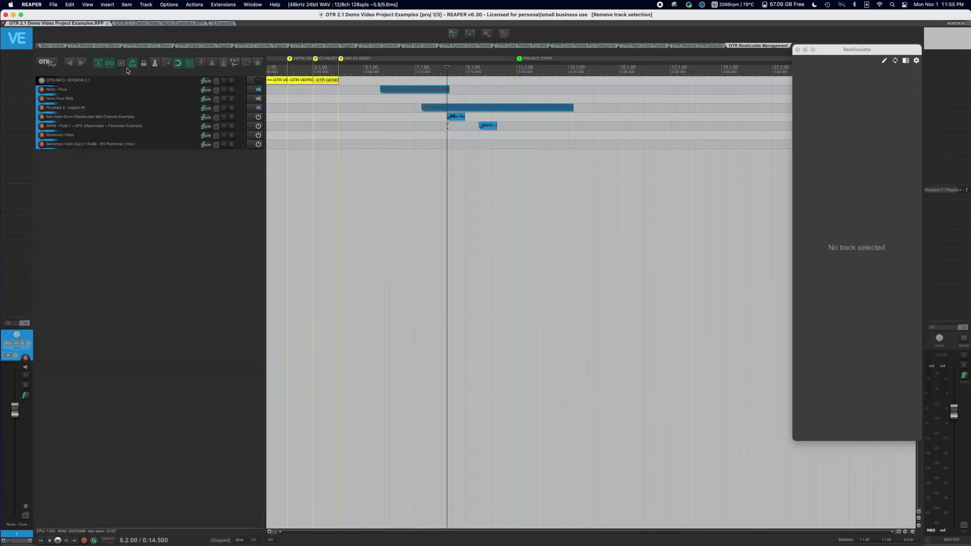
pyautogui.rightClick(112, 169)
pyautogui.moveTo(160, 173)
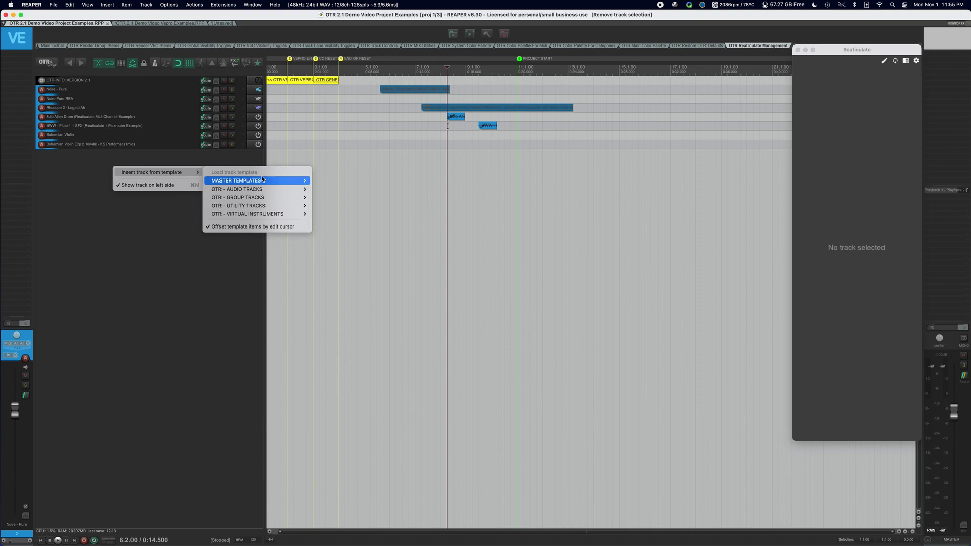
pyautogui.moveTo(284, 214)
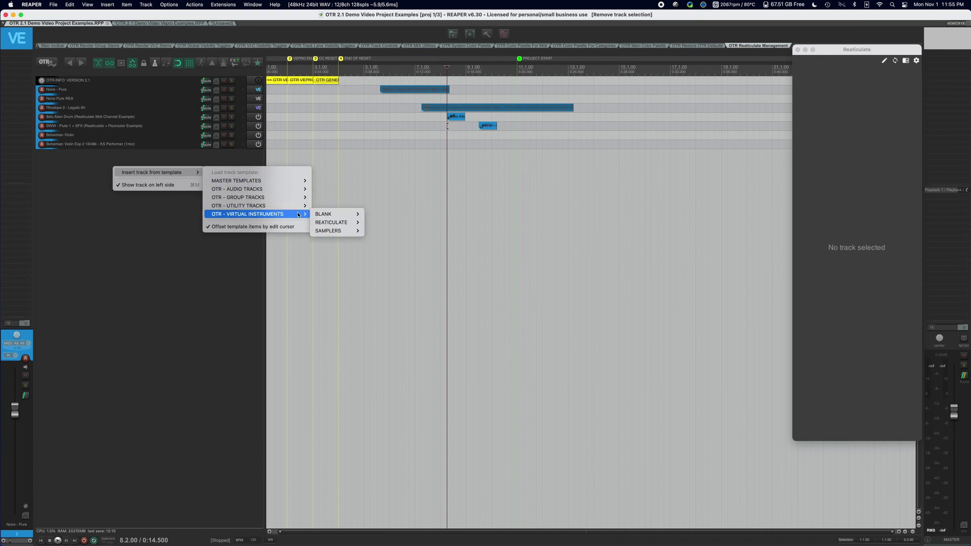
pyautogui.moveTo(345, 223)
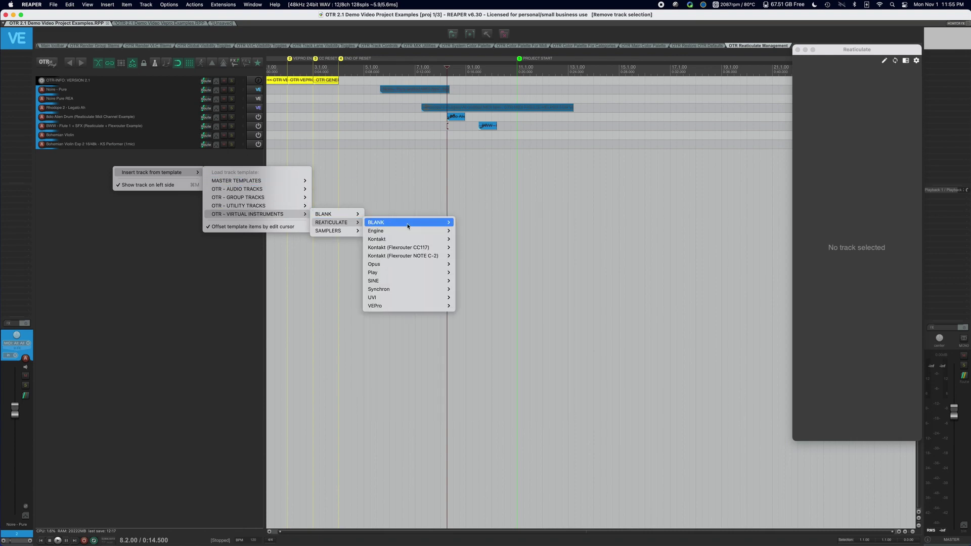
pyautogui.moveTo(408, 226)
pyautogui.moveTo(407, 307)
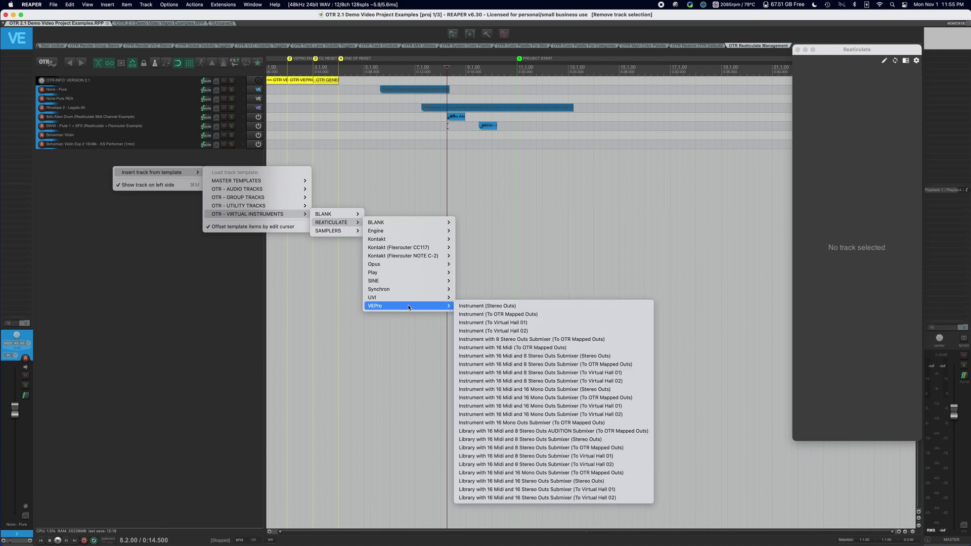
pyautogui.click(499, 307)
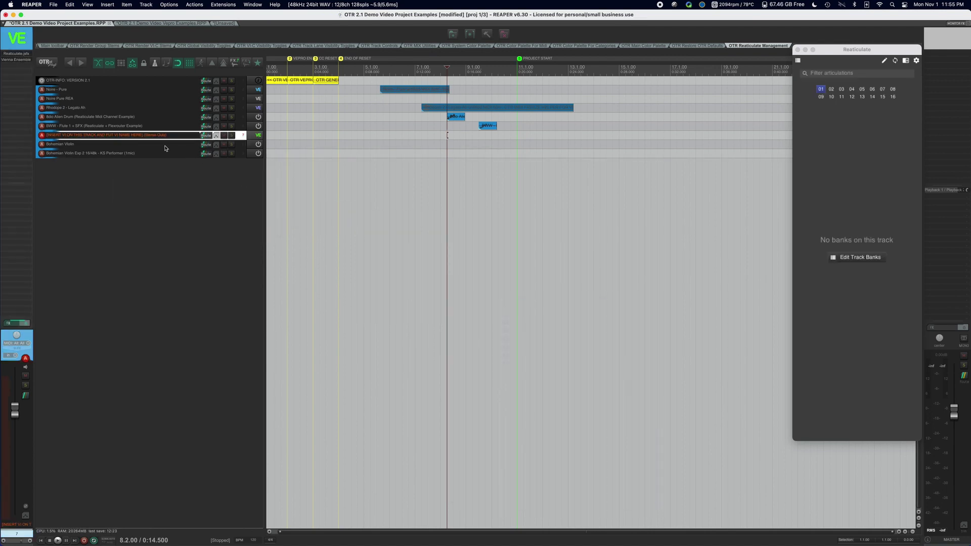
# - Move the new track to the bottom, name it VE1, and duplicate it
pyautogui.moveTo(142, 139); pyautogui.dragTo(144, 156)
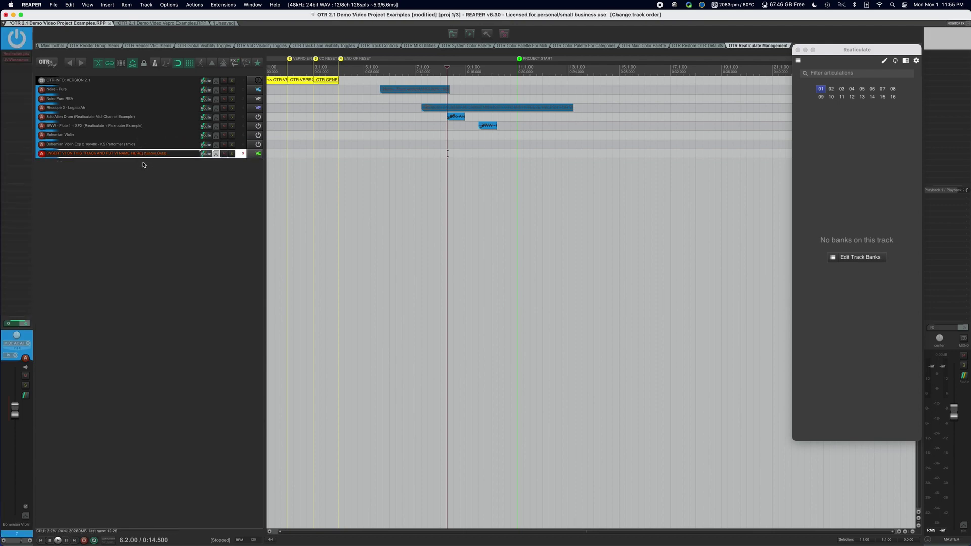
pyautogui.doubleClick(144, 155)
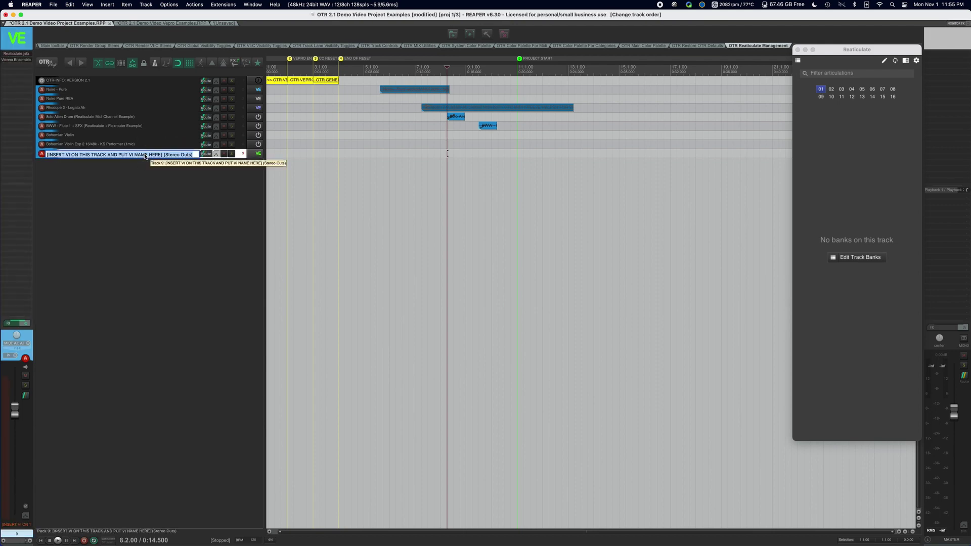
pyautogui.write('V')
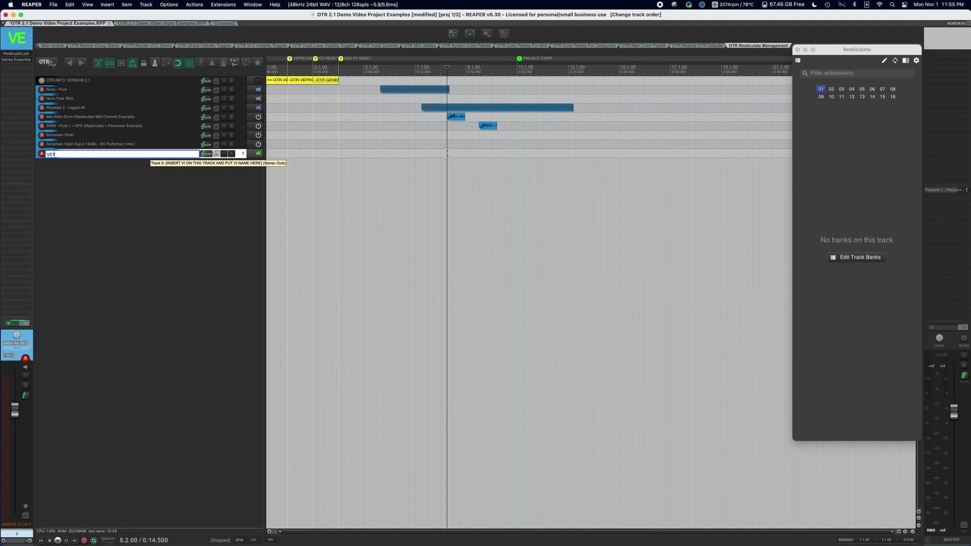
pyautogui.write('E1')
pyautogui.press('Return')
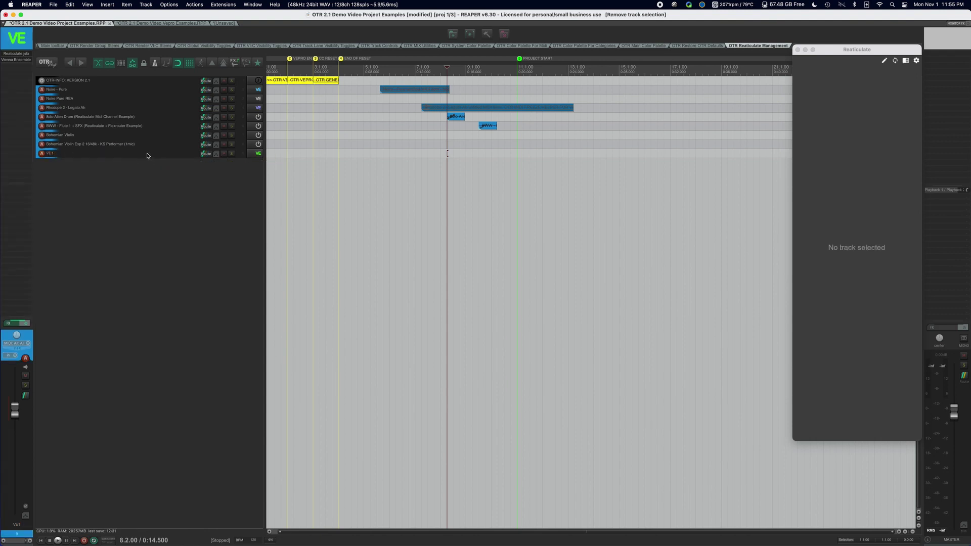
pyautogui.press('super+d')
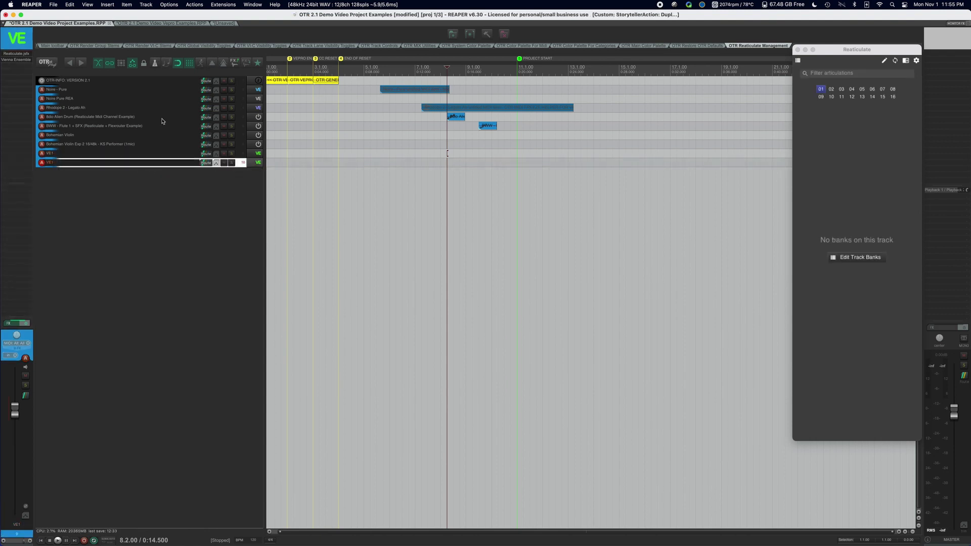
# - Rename the duplicate to 'VE1 - MERGED' and the original to 'VE1 - NEW'
pyautogui.doubleClick(83, 164)
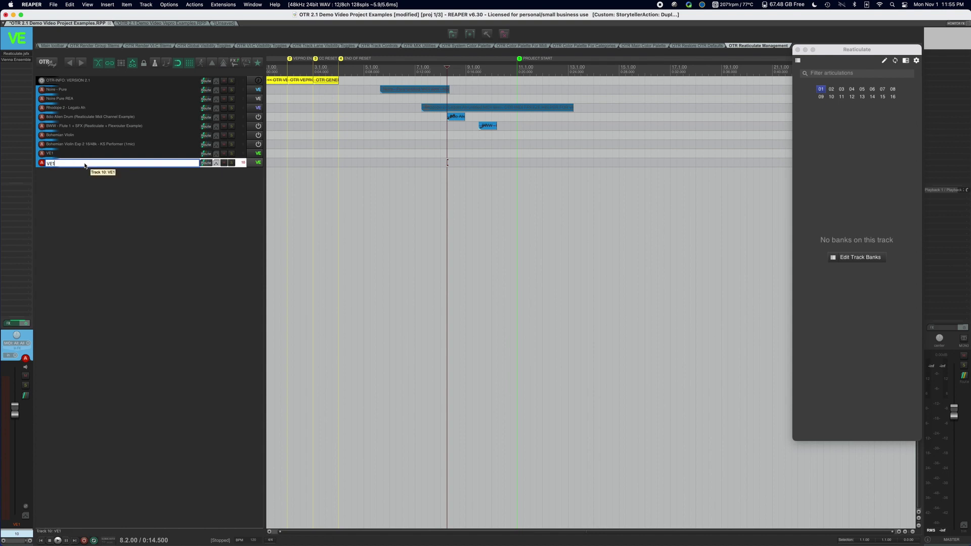
pyautogui.write('- MERGED')
pyautogui.press('Return')
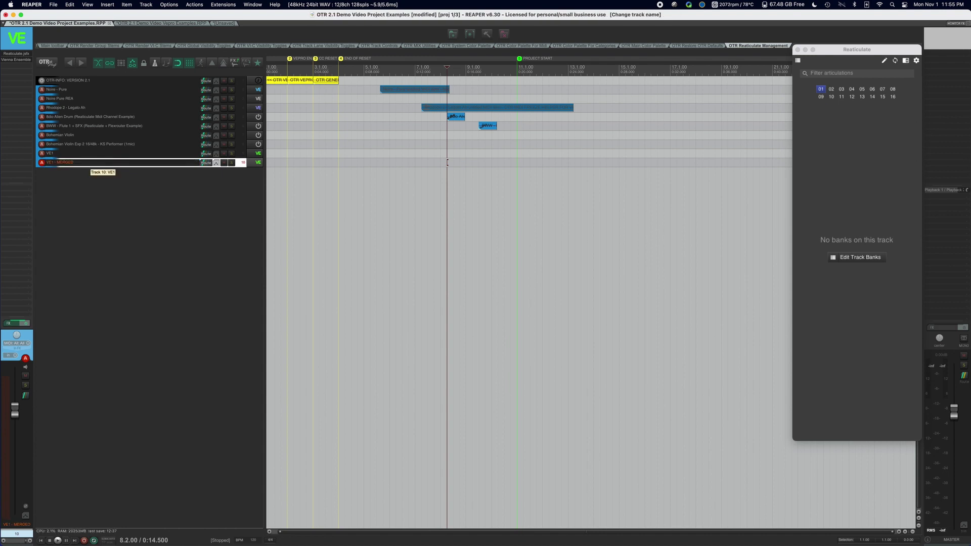
pyautogui.doubleClick(84, 155)
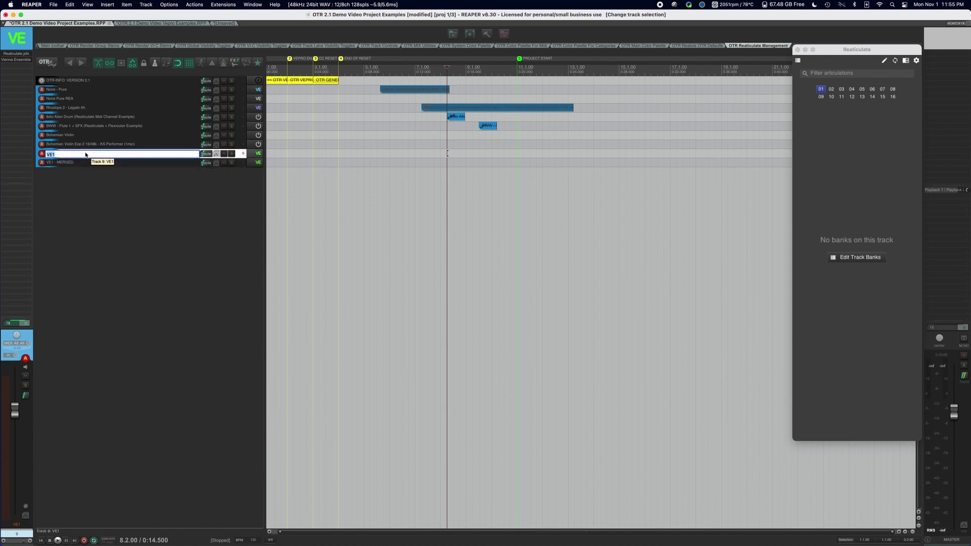
pyautogui.write('- NEW')
pyautogui.press('Return')
pyautogui.click(94, 164)
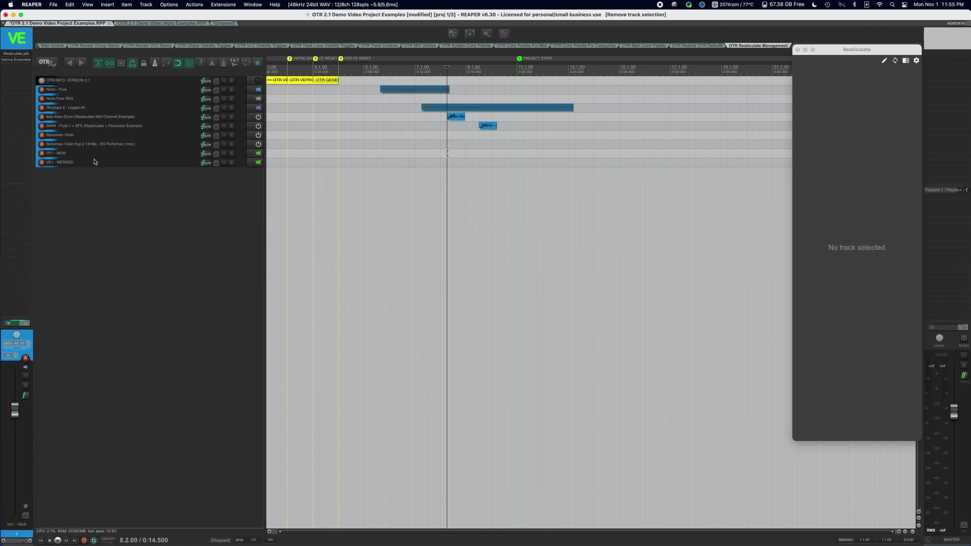
pyautogui.click(96, 157)
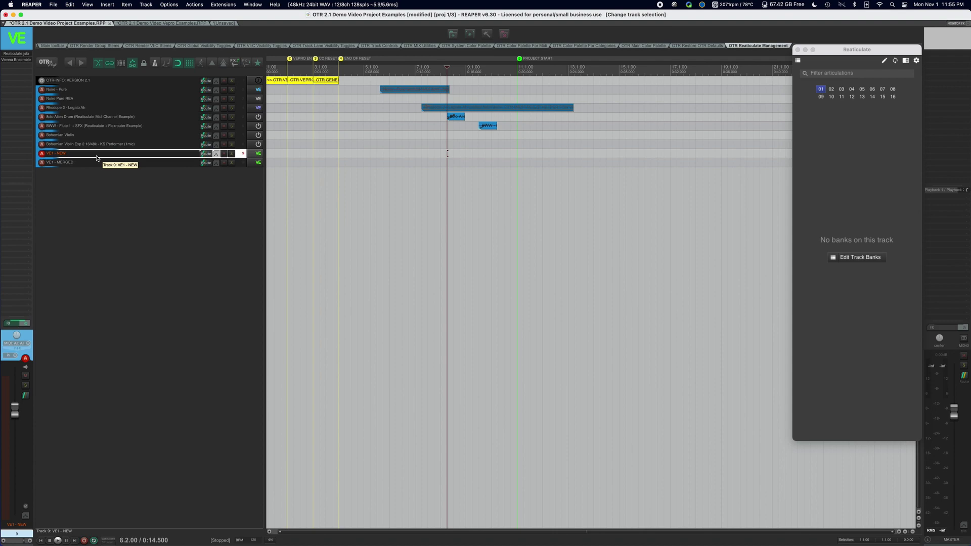
# - Enable decoupling in VE1 - NEW's VE Pro plugin and connect it to New With VEPRO CC PRECONFIG
pyautogui.click(24, 61)
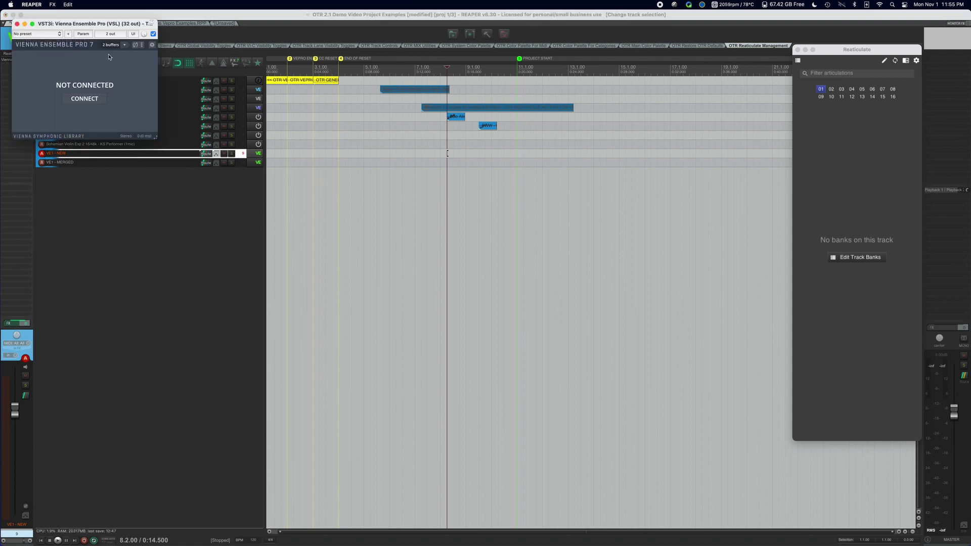
pyautogui.click(137, 46)
pyautogui.click(100, 99)
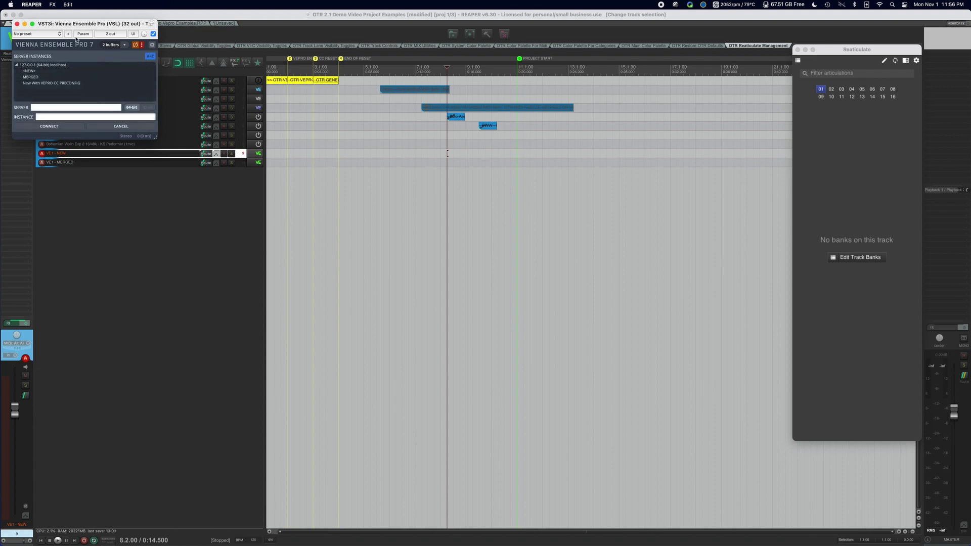
pyautogui.click(58, 84)
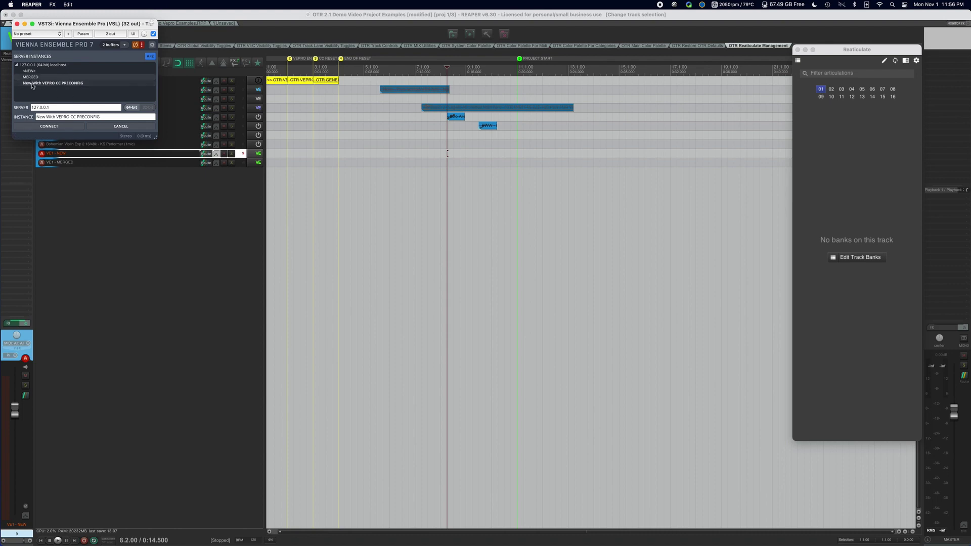
pyautogui.click(64, 128)
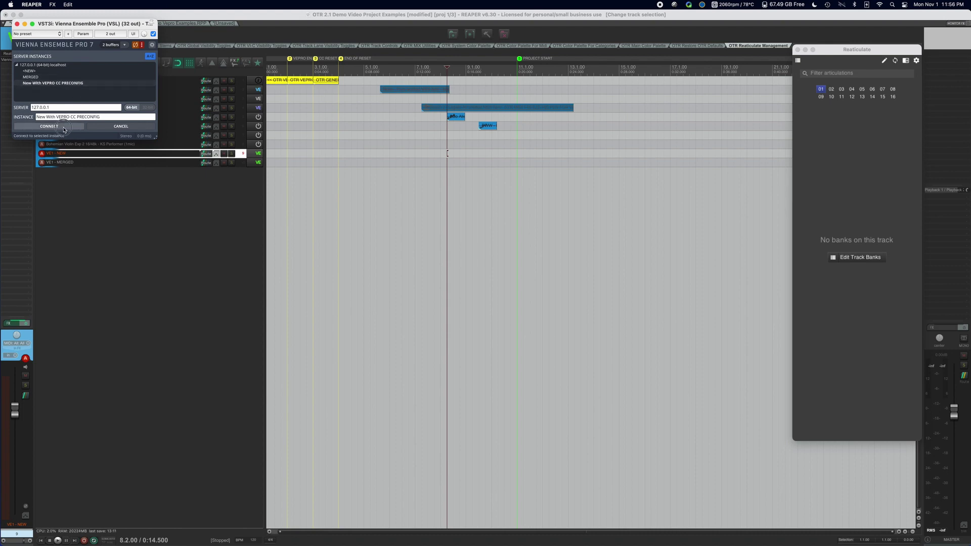
pyautogui.click(17, 24)
pyautogui.click(109, 161)
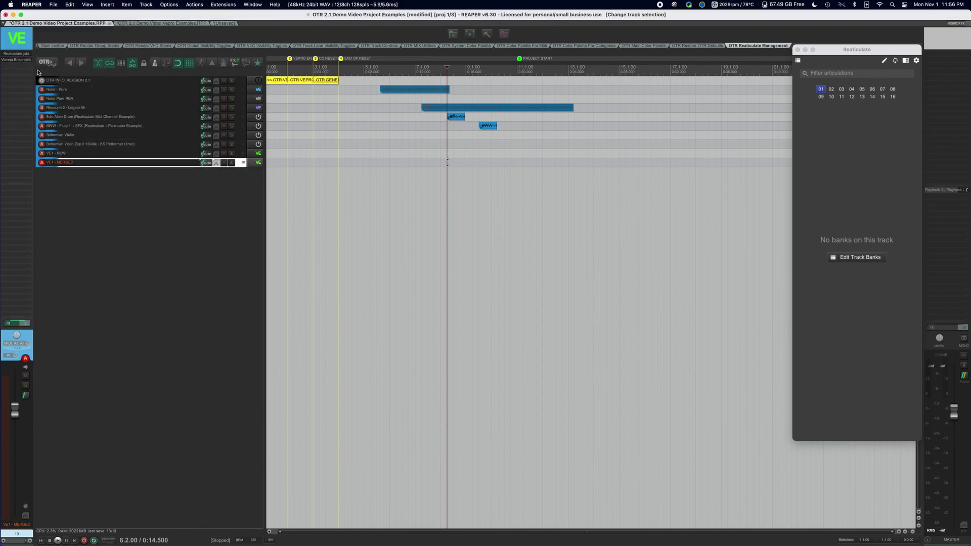
# - Connect the VE1 - MERGED track's VE Pro plugin to the MERGED server instance
pyautogui.press('f')
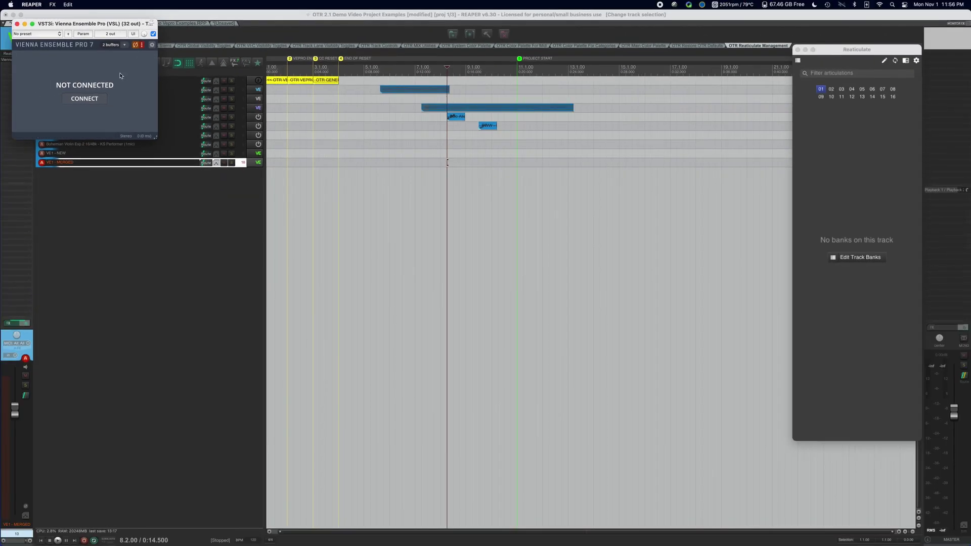
pyautogui.click(85, 98)
pyautogui.click(48, 78)
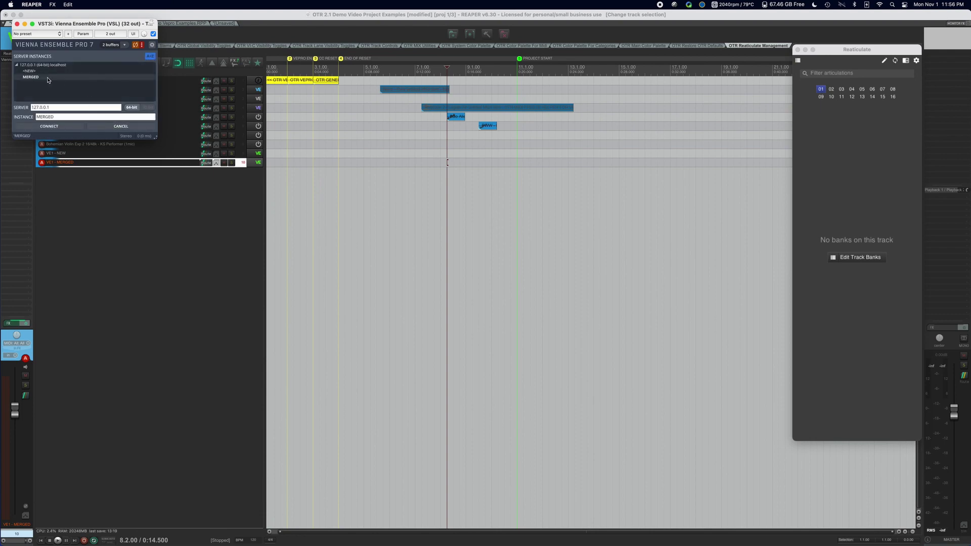
pyautogui.click(61, 126)
pyautogui.click(23, 25)
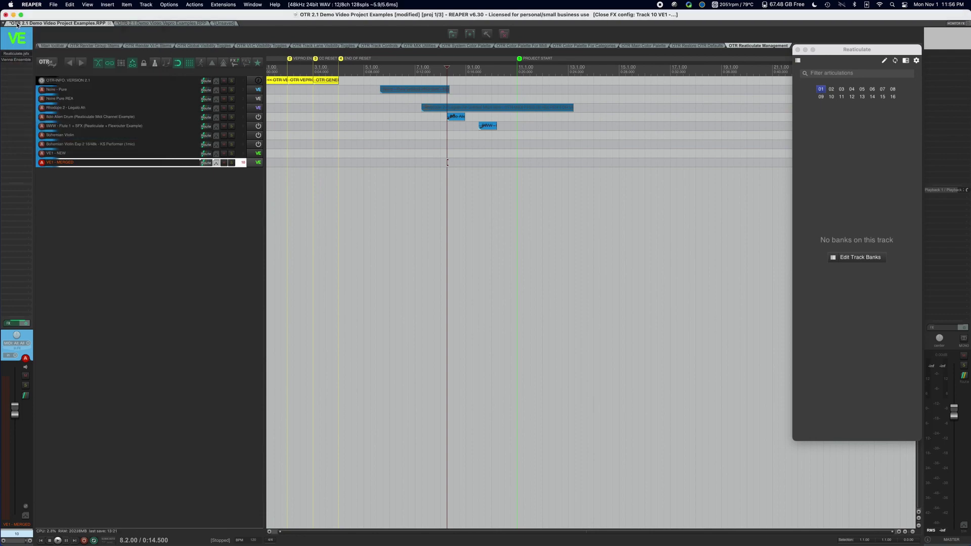
# - Reselect VE1 - MERGED and bring the Vienna Ensemble Pro Server window to the front
pyautogui.click(135, 153)
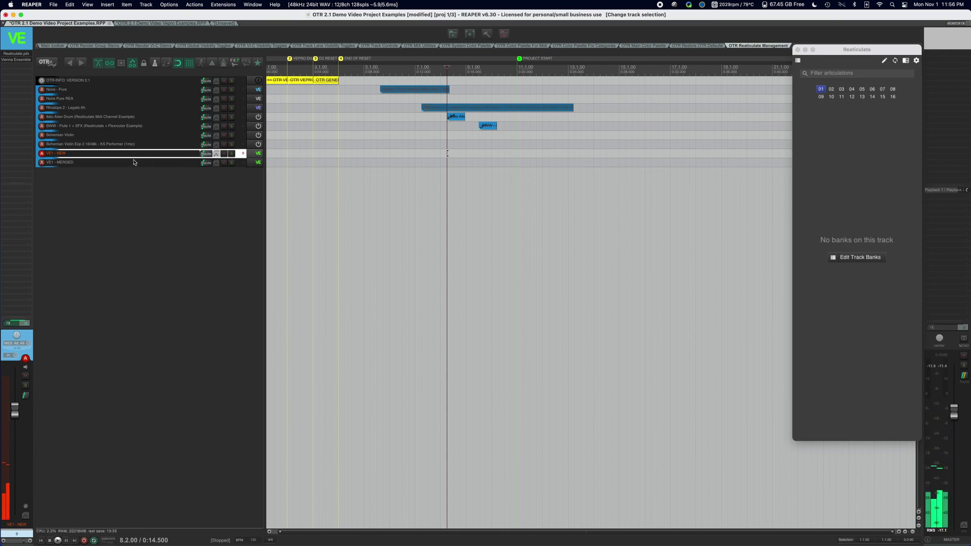
pyautogui.click(133, 162)
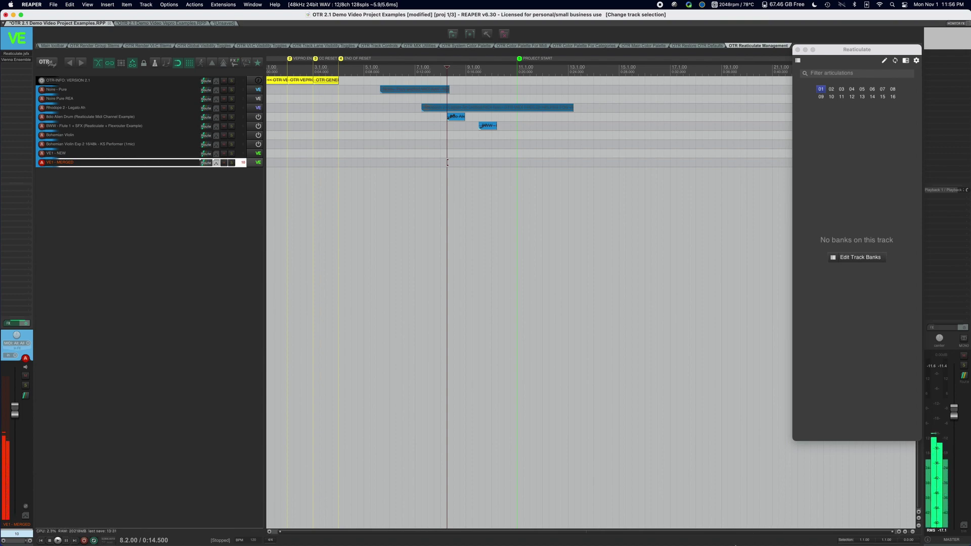
pyautogui.moveTo(737, 542)
pyautogui.click(785, 535)
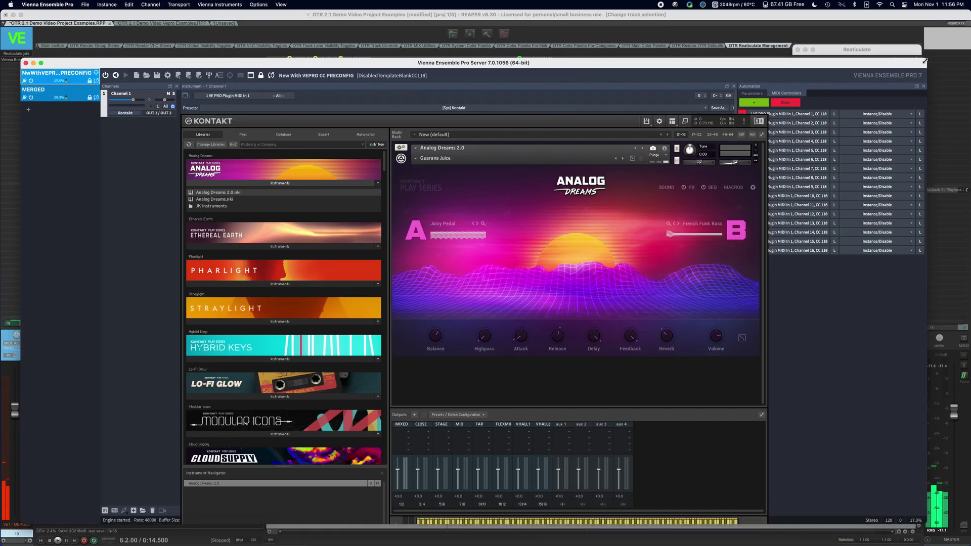
# - Shrink the VE Pro server window, move it off REAPER's track list, and disable the MERGED instance
pyautogui.click(789, 97)
pyautogui.moveTo(789, 99); pyautogui.dragTo(671, 179)
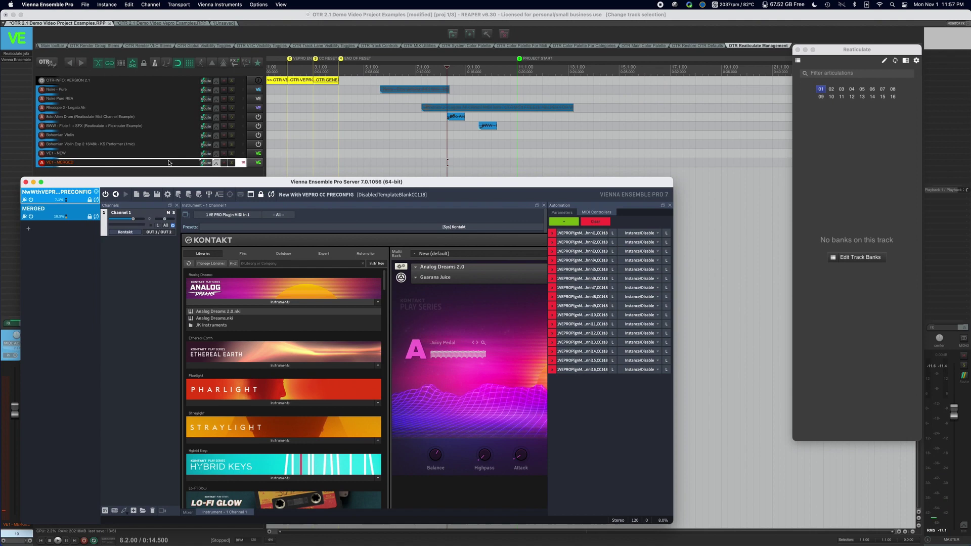
pyautogui.hscroll(2, 152, 172)
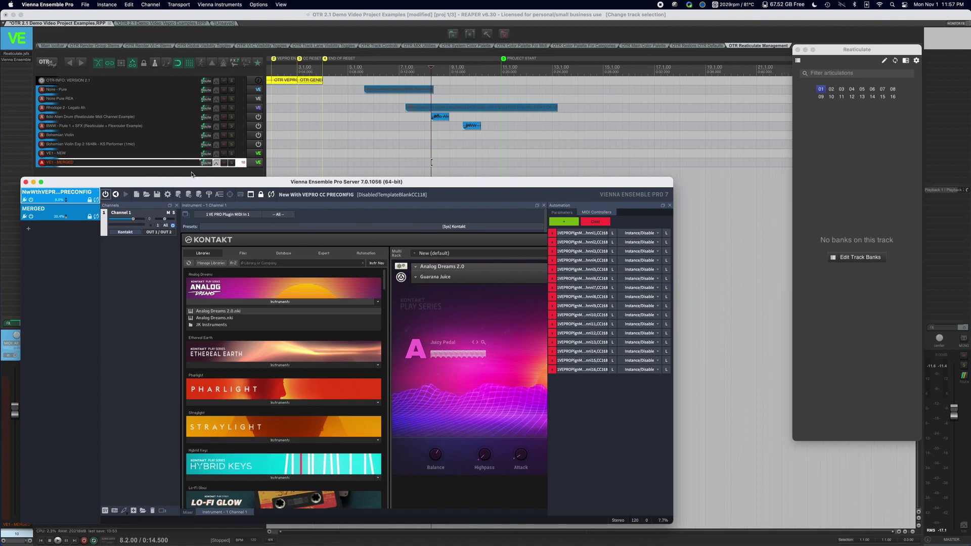
pyautogui.moveTo(186, 185); pyautogui.dragTo(438, 166)
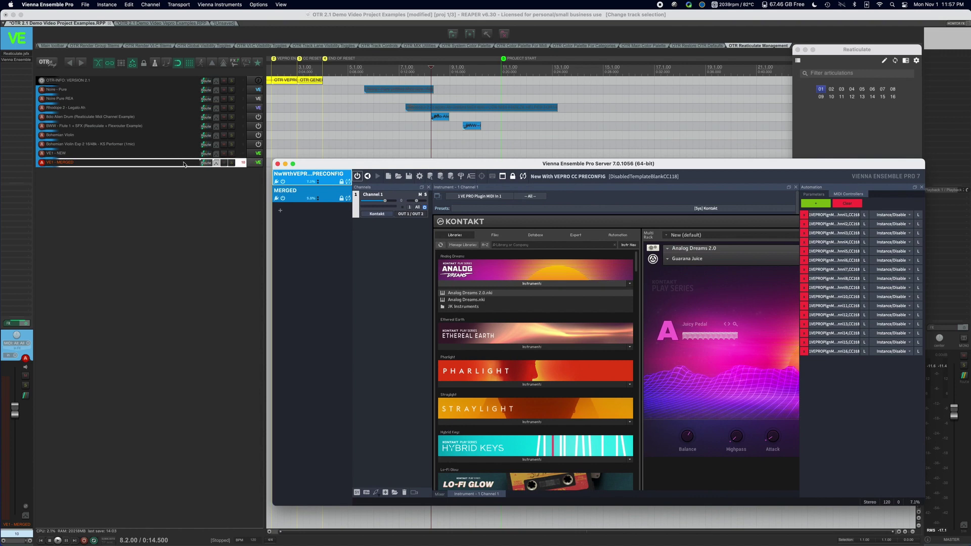
pyautogui.click(282, 199)
# - Run the OTR VEPro track command on the VE1 - MERGED track in REAPER
pyautogui.click(170, 165)
pyautogui.rightClick(171, 165)
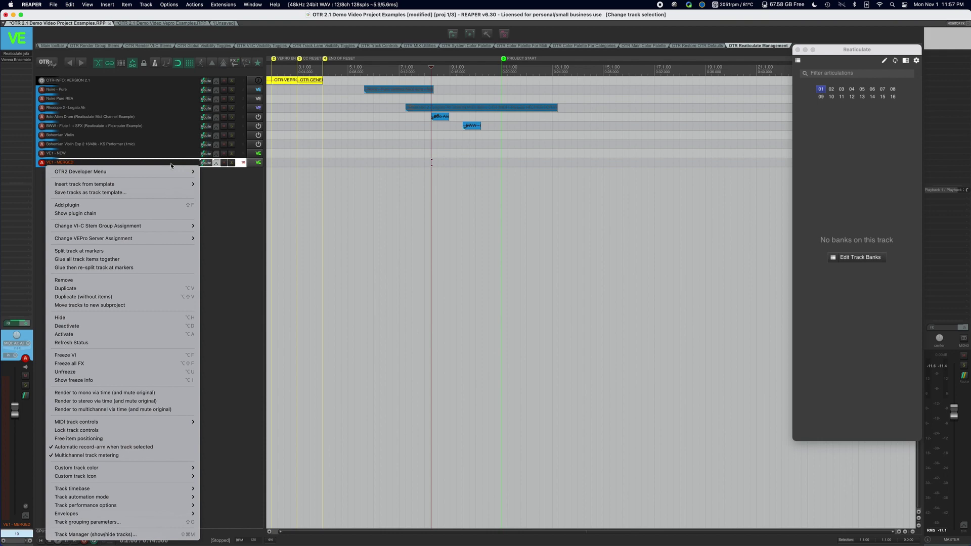
pyautogui.click(247, 177)
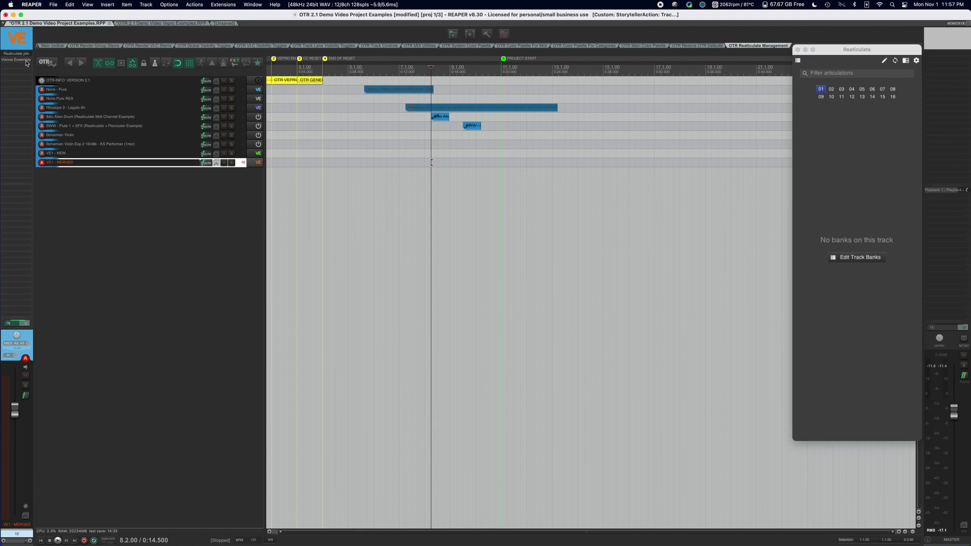
# - Bring the VE Pro server window back over REAPER and shift it slightly
pyautogui.moveTo(738, 534)
pyautogui.click(789, 534)
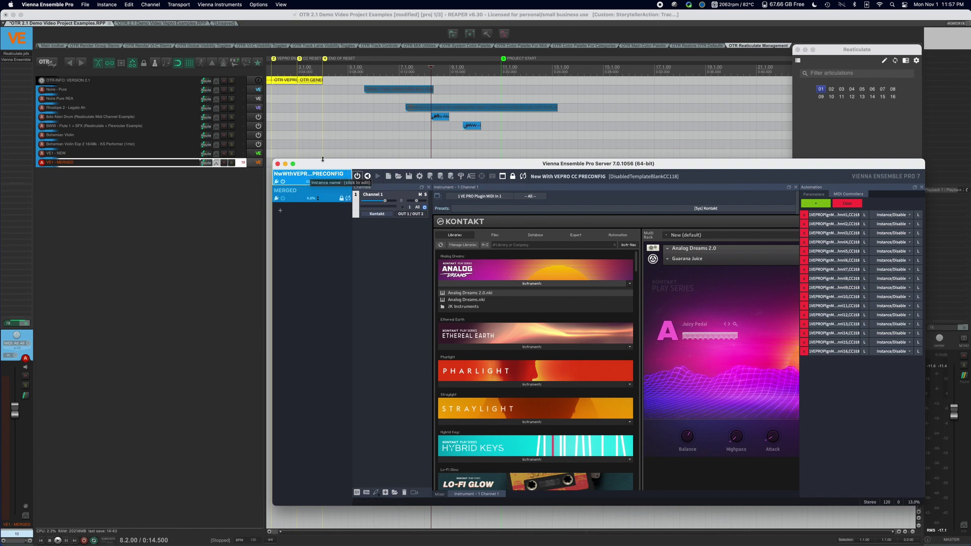
pyautogui.moveTo(322, 163); pyautogui.dragTo(279, 175)
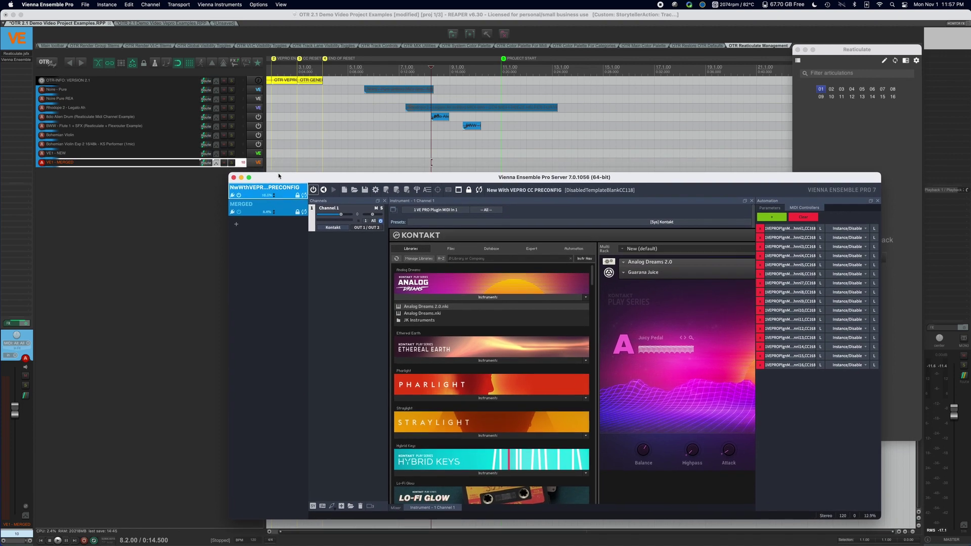
# - Bring Bome MIDI Translator Pro forward, move it aside, and reselect the VE1 - MERGED track
pyautogui.moveTo(786, 537)
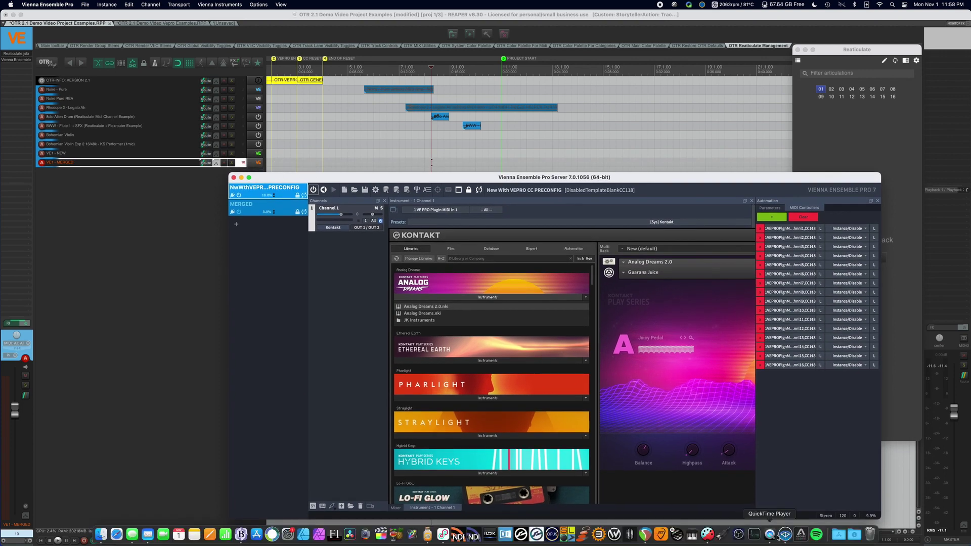
pyautogui.click(710, 537)
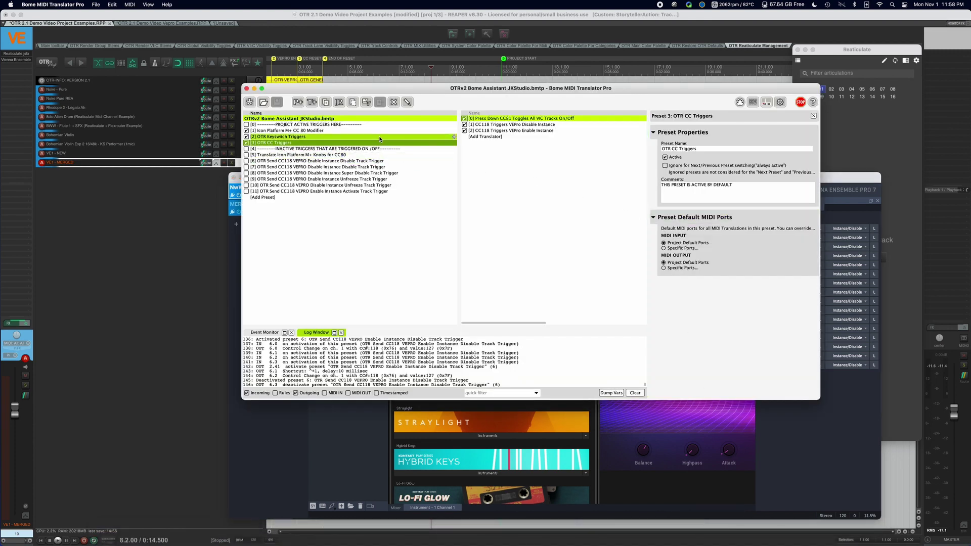
pyautogui.moveTo(380, 88); pyautogui.dragTo(430, 127)
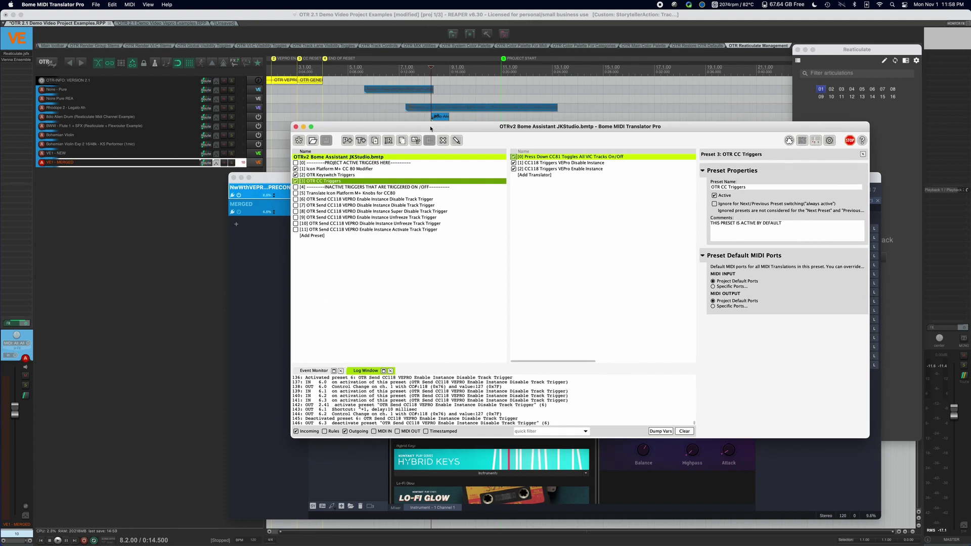
pyautogui.click(185, 212)
pyautogui.click(179, 163)
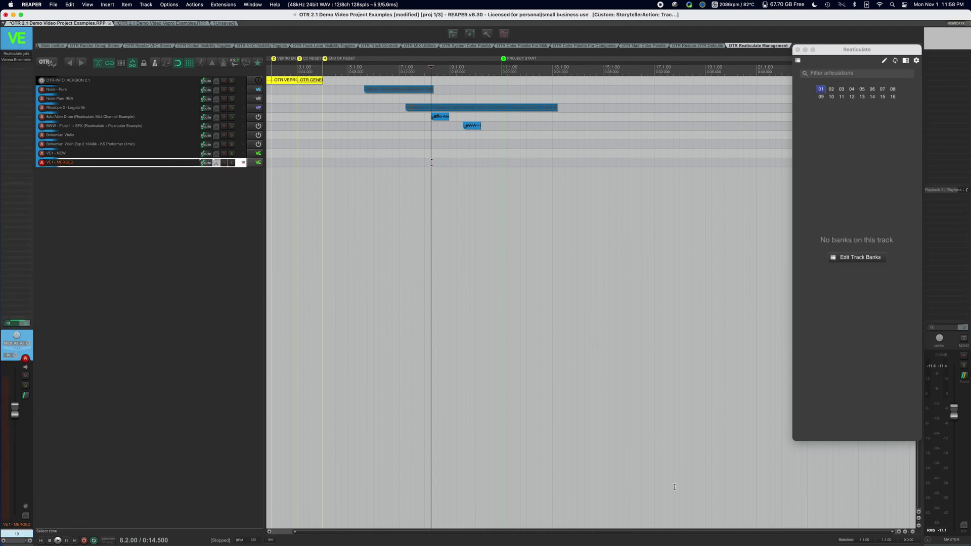
# - Check the VE Pro server, move the Bome window off its instances, and return to REAPER
pyautogui.moveTo(691, 543)
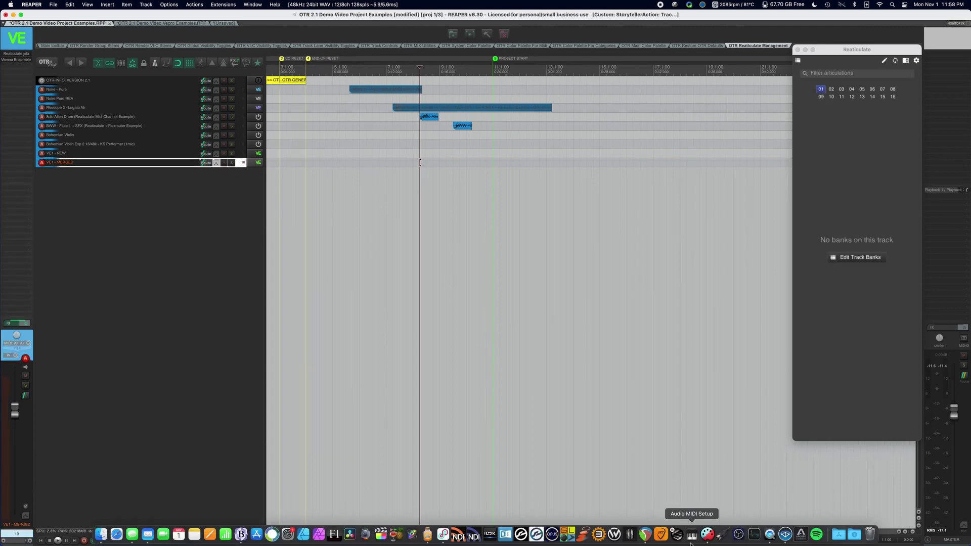
pyautogui.click(785, 535)
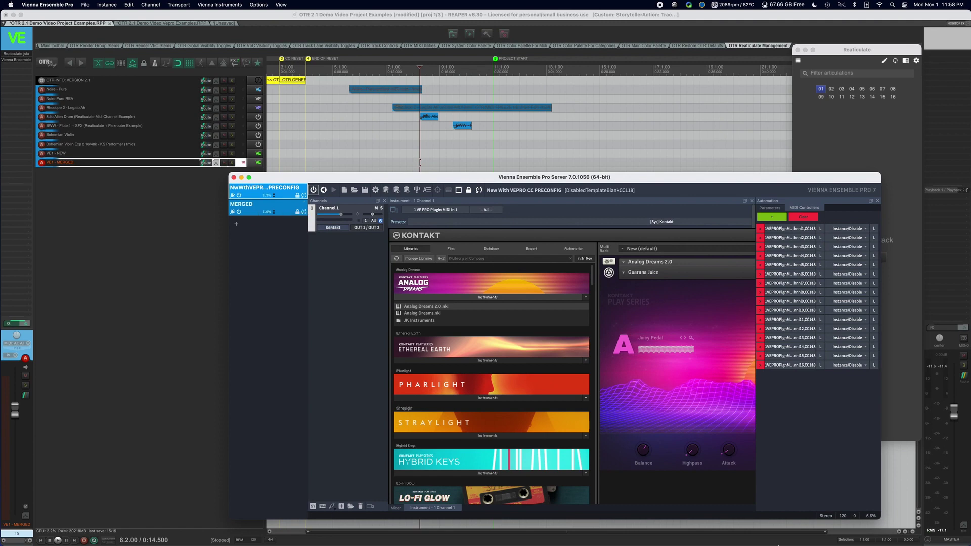
pyautogui.click(707, 536)
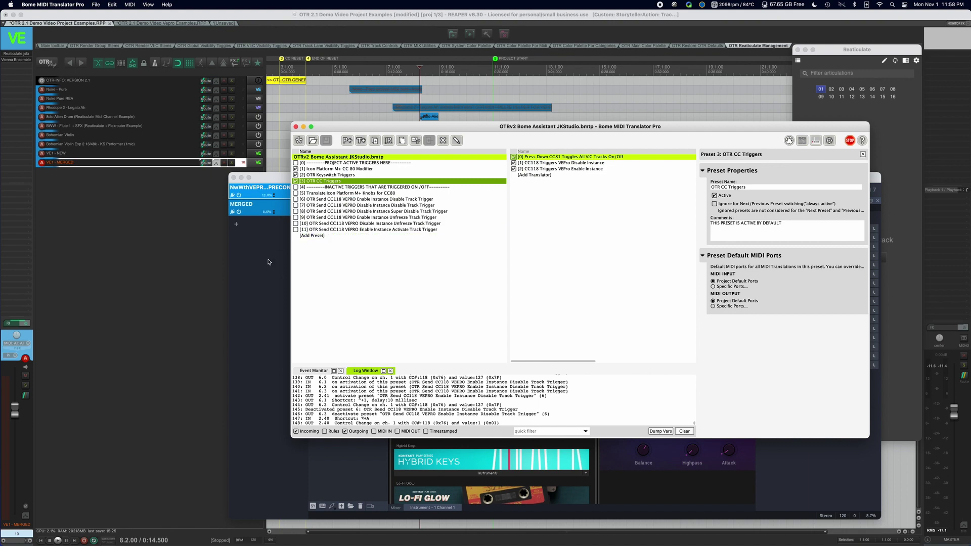
pyautogui.moveTo(500, 126); pyautogui.dragTo(558, 93)
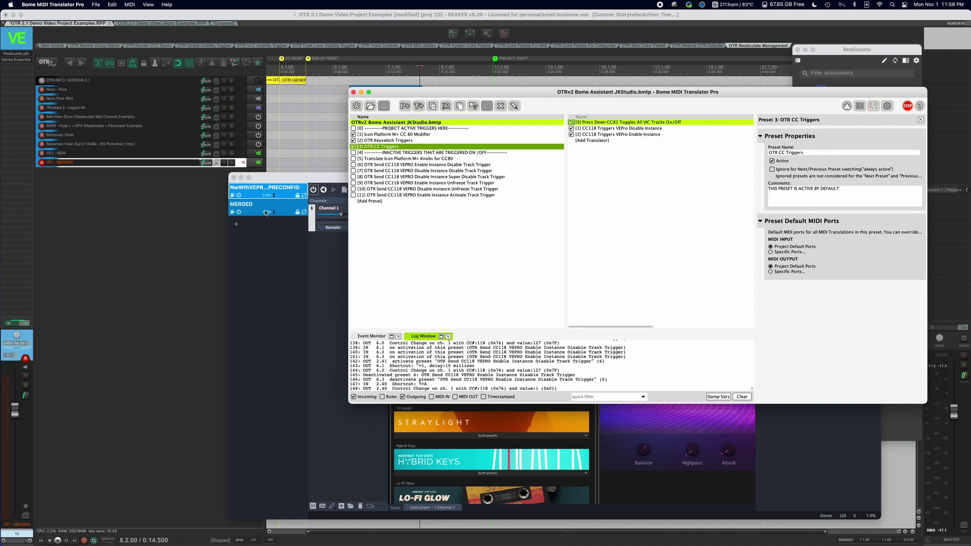
pyautogui.click(182, 164)
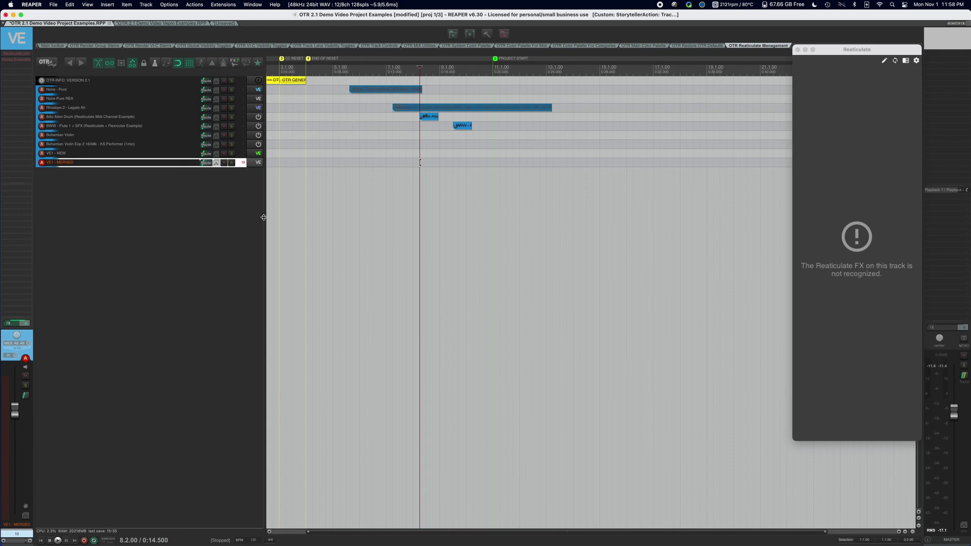
# - Show the MERGED instance in the VE Pro server, then switch back to REAPER
pyautogui.moveTo(678, 540)
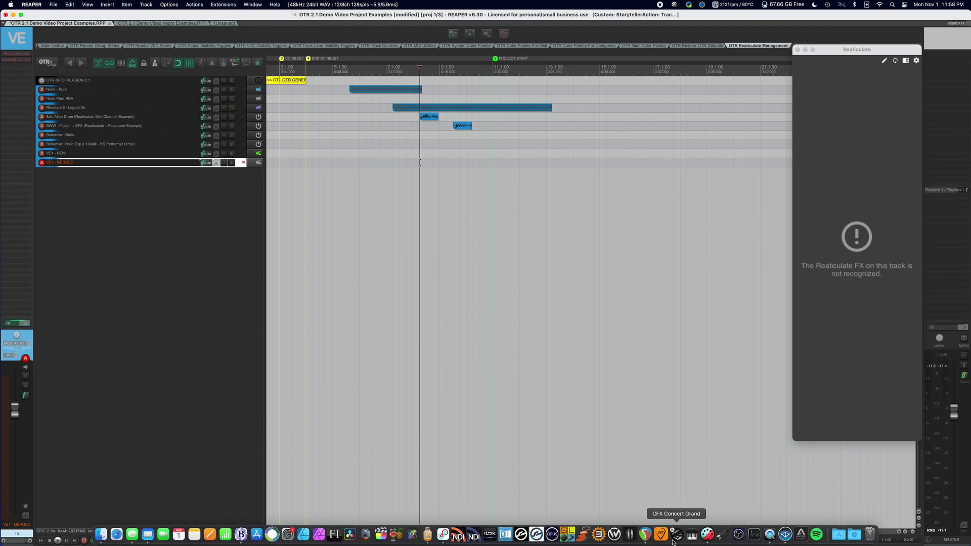
pyautogui.click(784, 534)
pyautogui.click(276, 204)
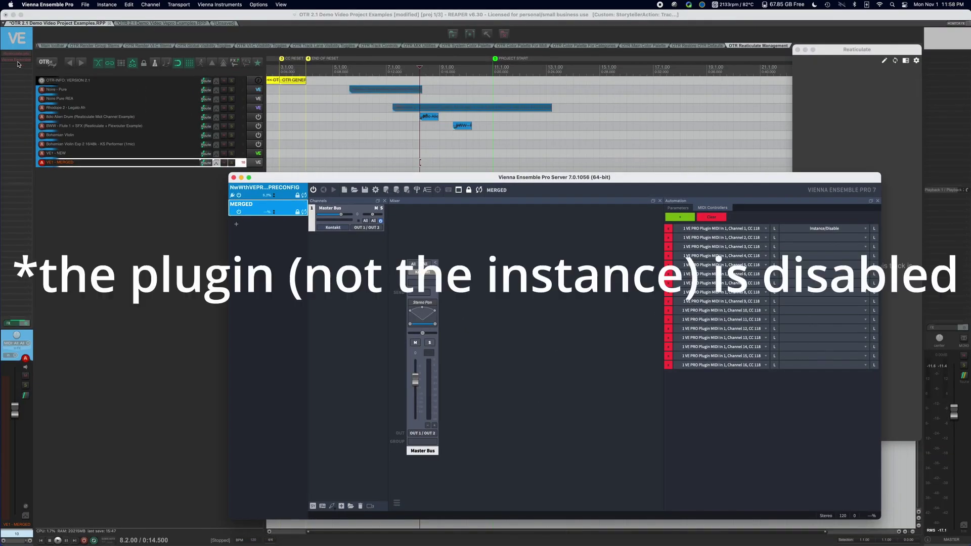
pyautogui.click(169, 166)
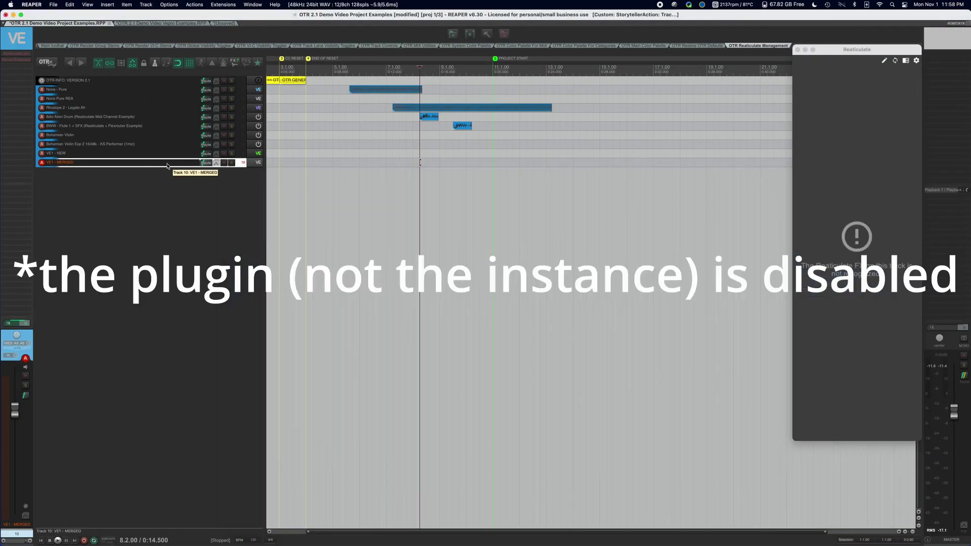
# - Return to REAPER on the VE1 - MERGED track and reopen the VE Pro server window
pyautogui.click(806, 532)
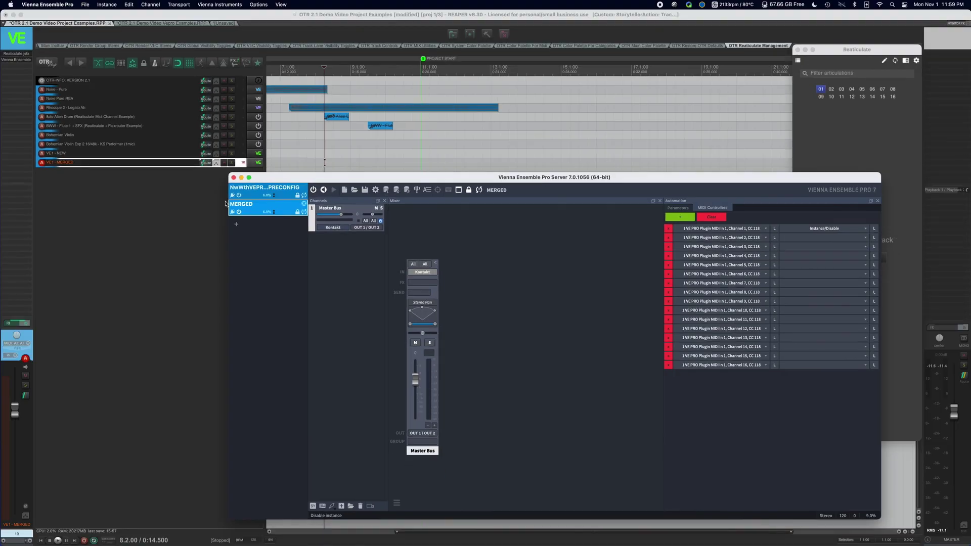
pyautogui.click(37, 77)
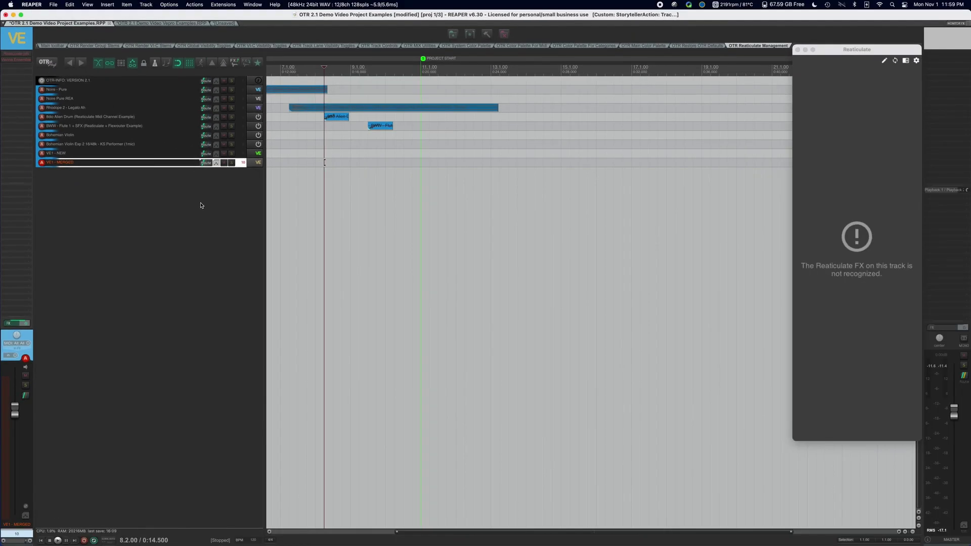
pyautogui.moveTo(598, 543)
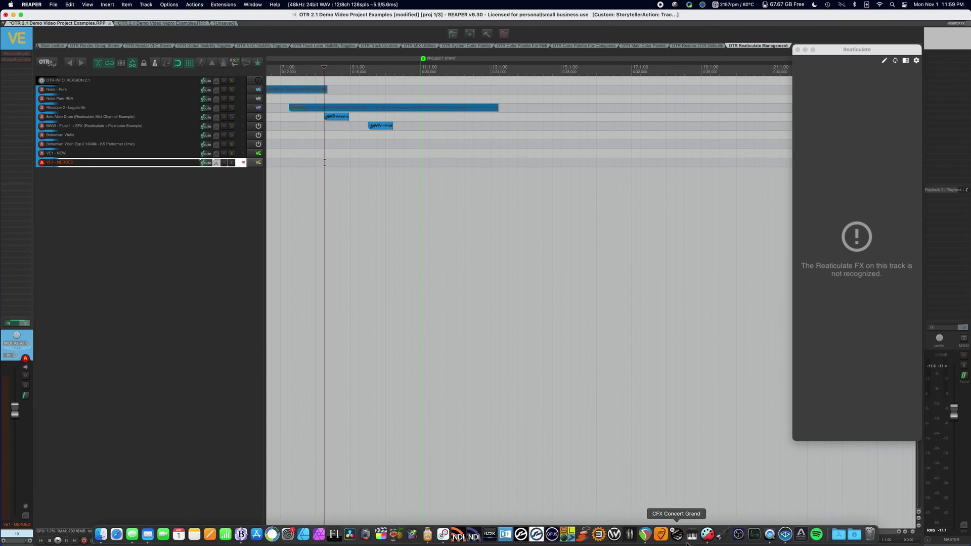
pyautogui.click(785, 534)
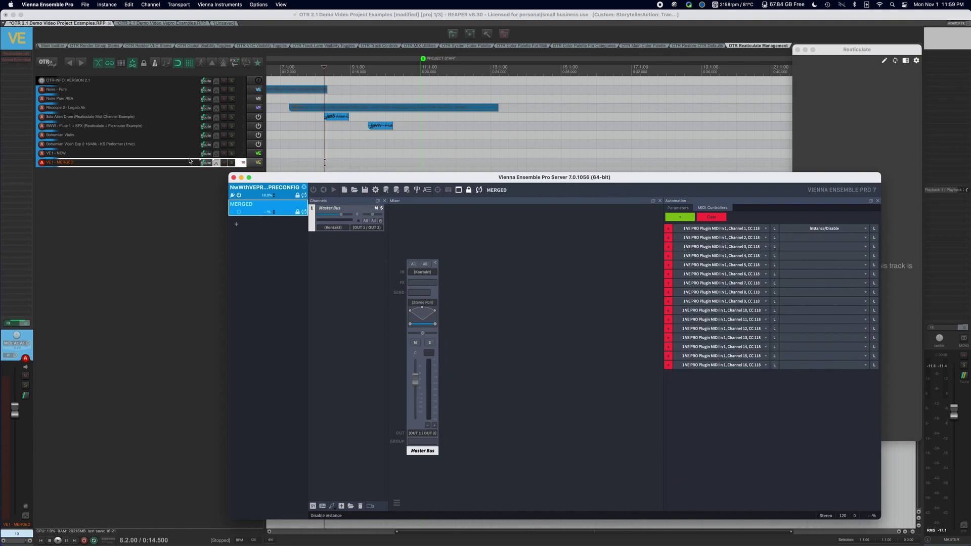
# - Alternate between REAPER and the VE Pro server, ending with the server's MERGED instance in front
pyautogui.click(172, 164)
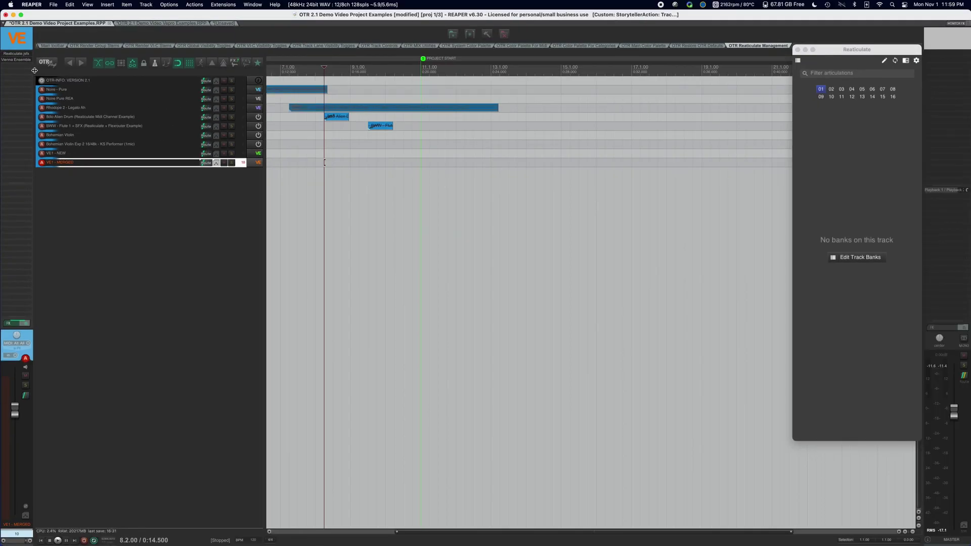
pyautogui.moveTo(490, 536)
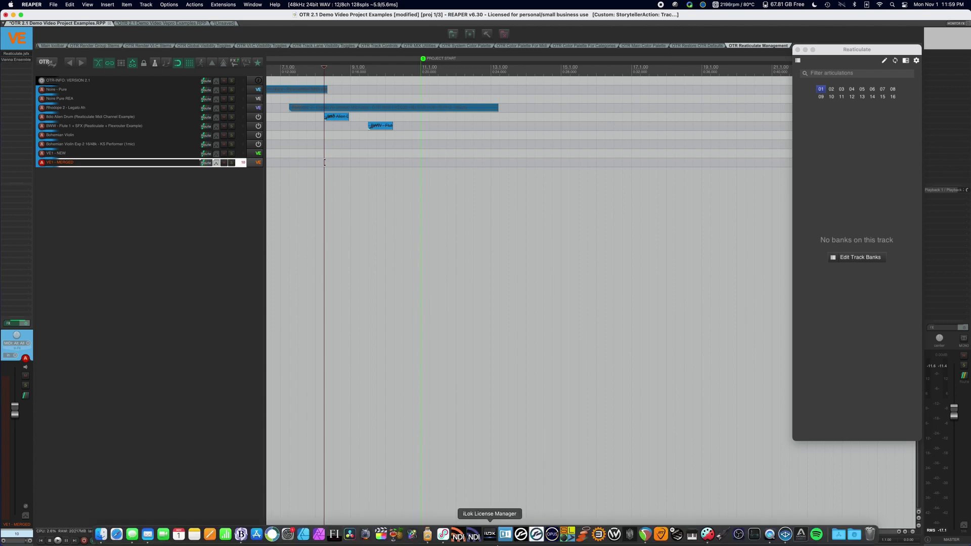
pyautogui.click(785, 535)
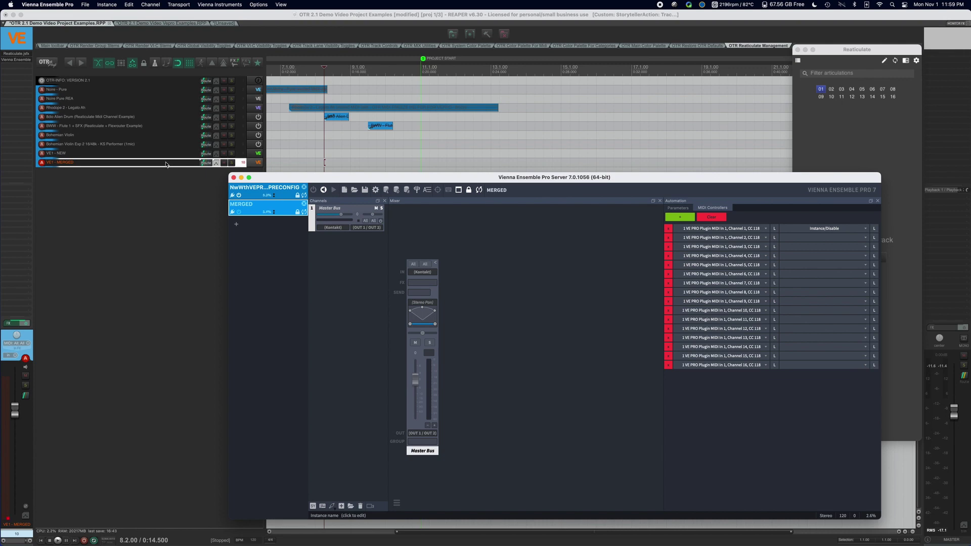
pyautogui.click(163, 162)
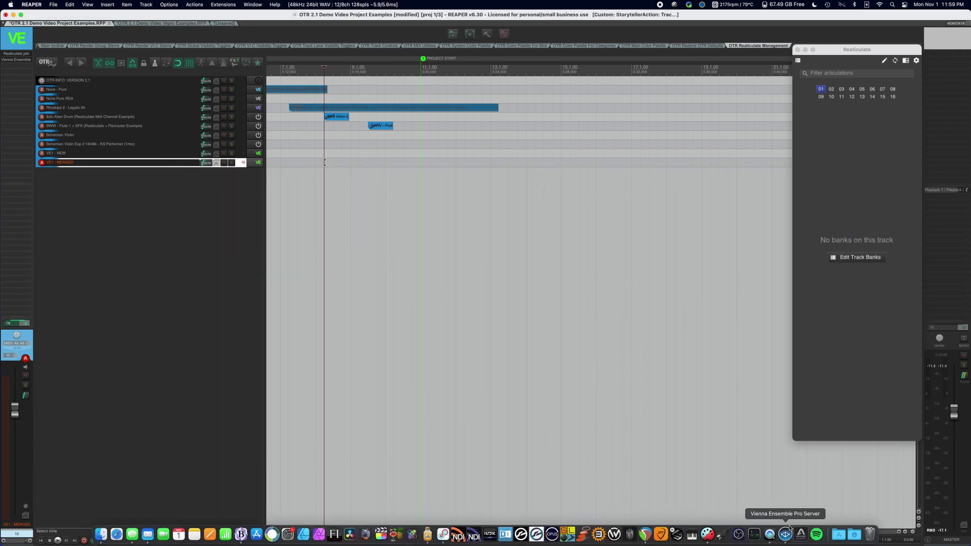
pyautogui.click(790, 529)
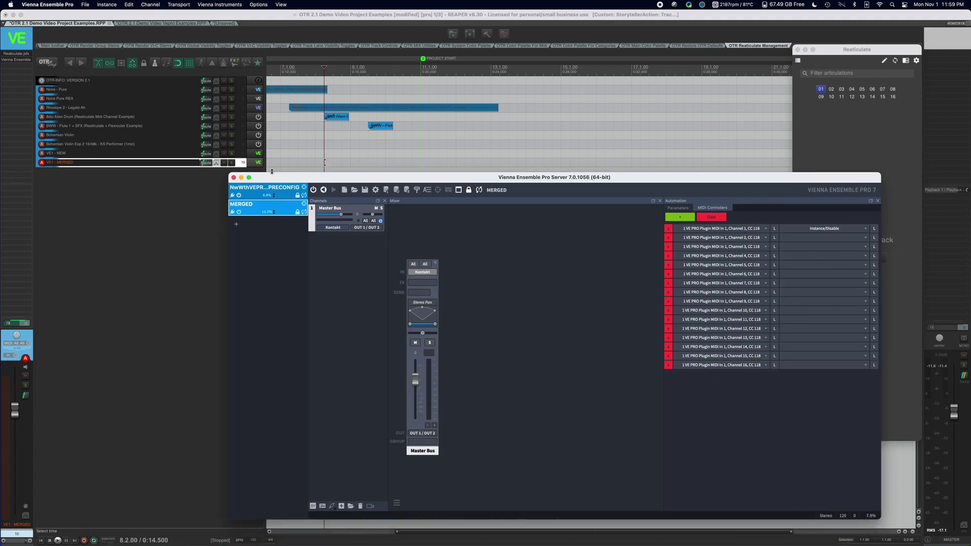
# - Record a short MIDI take on the VE1 - MERGED track
pyautogui.click(220, 167)
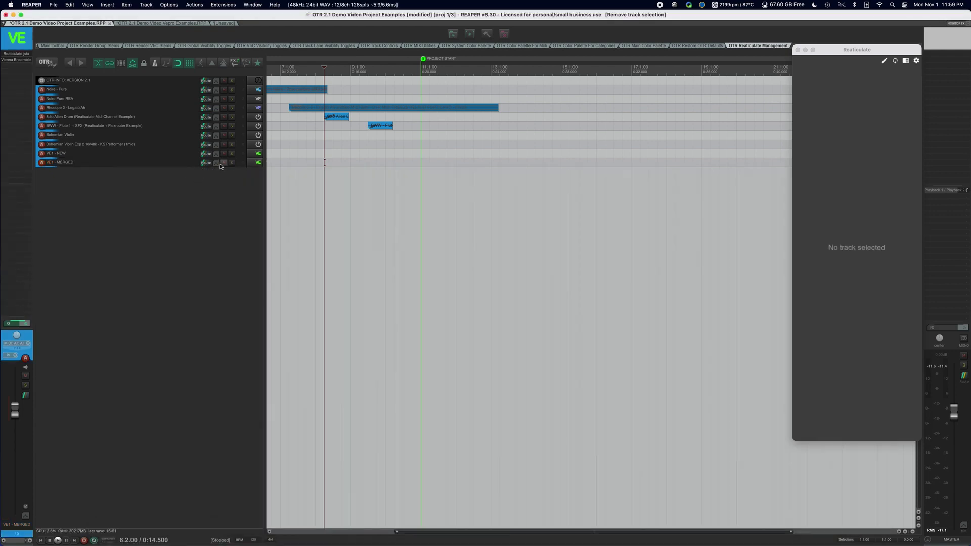
pyautogui.click(182, 166)
pyautogui.press('super+r')
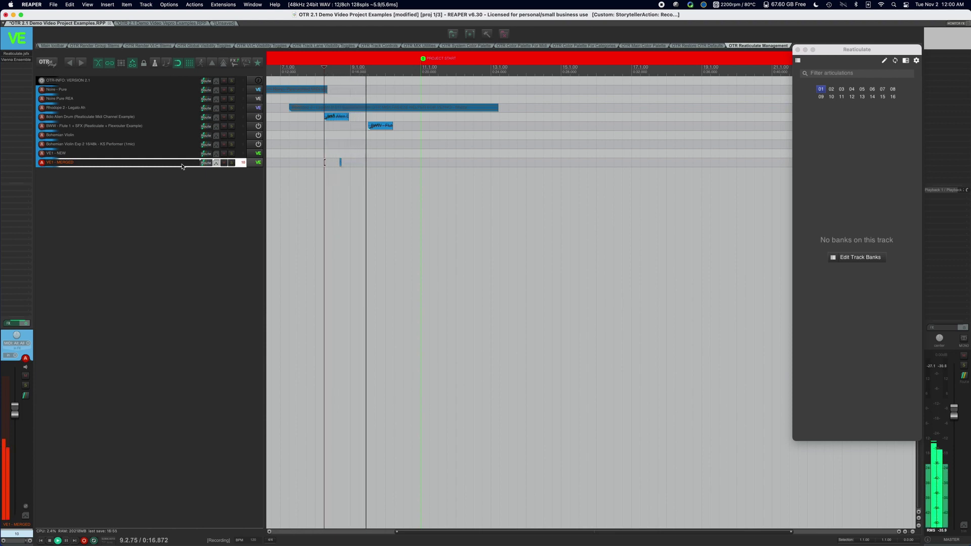
pyautogui.press('space')
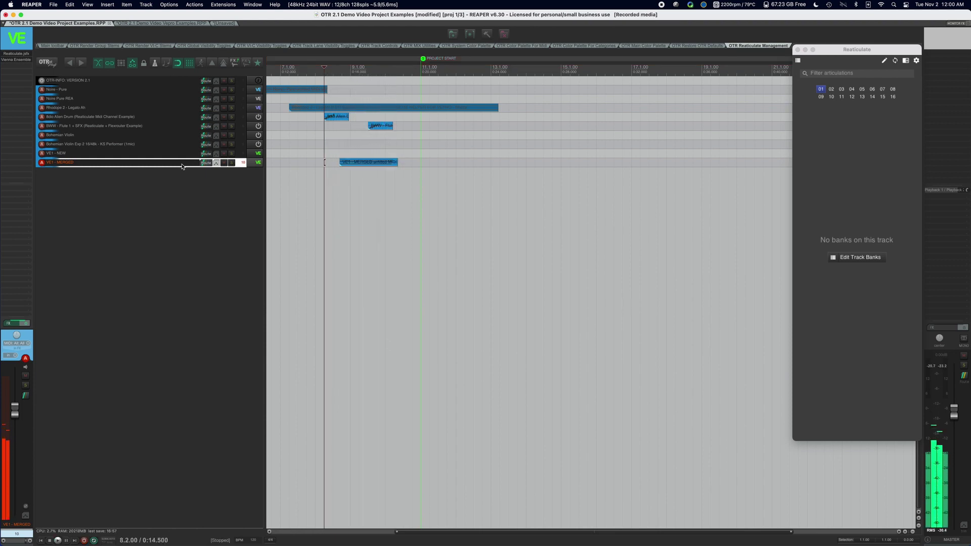
# - Freeze the VE1 - MERGED track to audio with the OTR freeze shortcut
pyautogui.scroll(-5, 380, 219)
pyautogui.hscroll(-1, 378, 217)
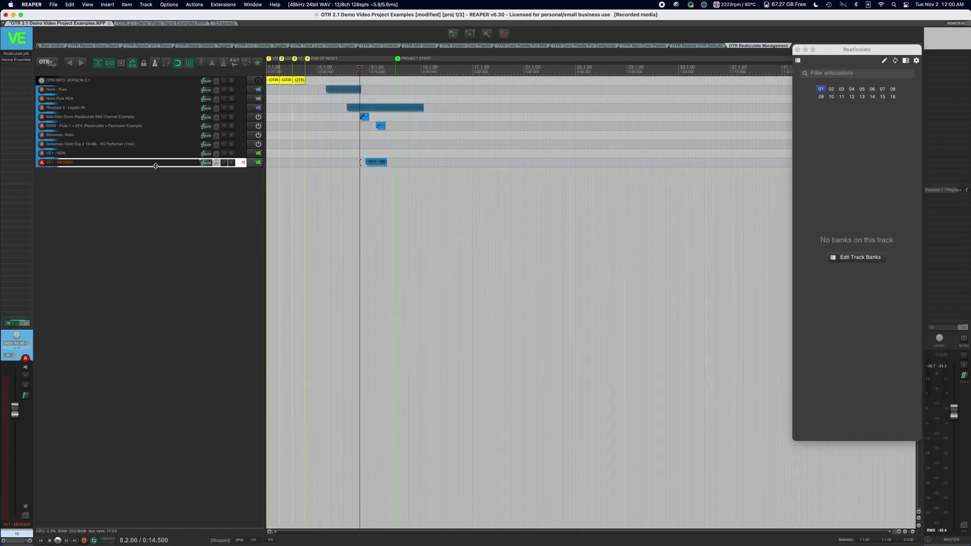
pyautogui.press('super+shift+m')
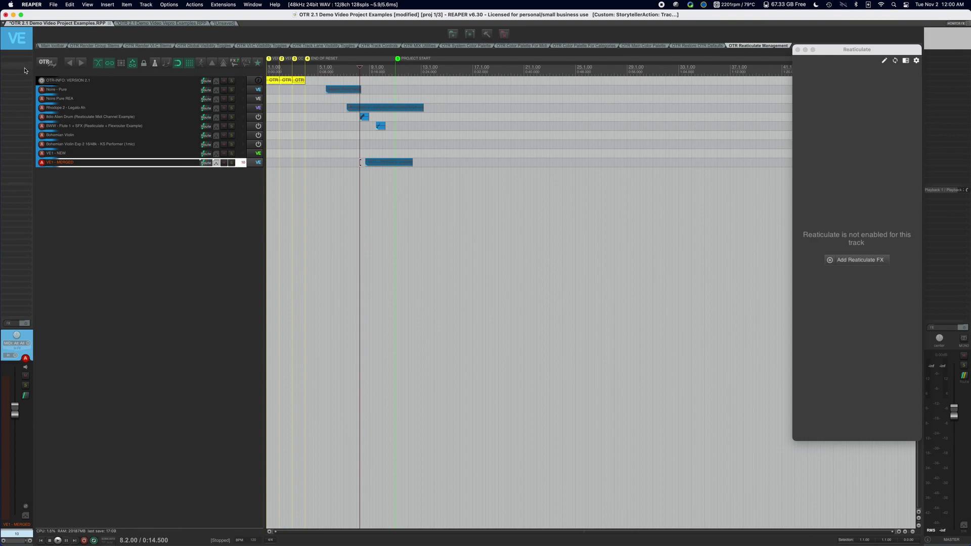
# - Attempt an unfreeze with no track selected and dismiss the resulting Unfreeze Error
pyautogui.moveTo(568, 535)
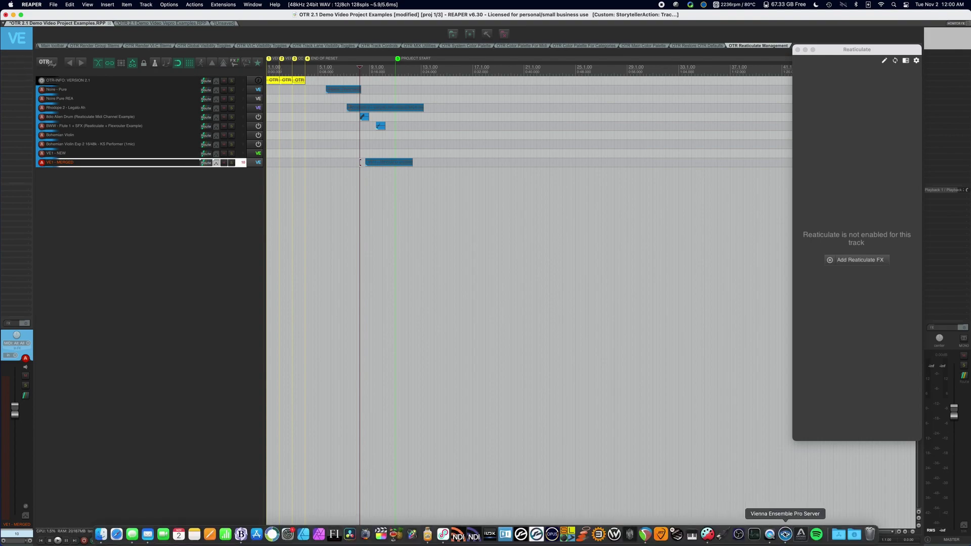
pyautogui.click(785, 535)
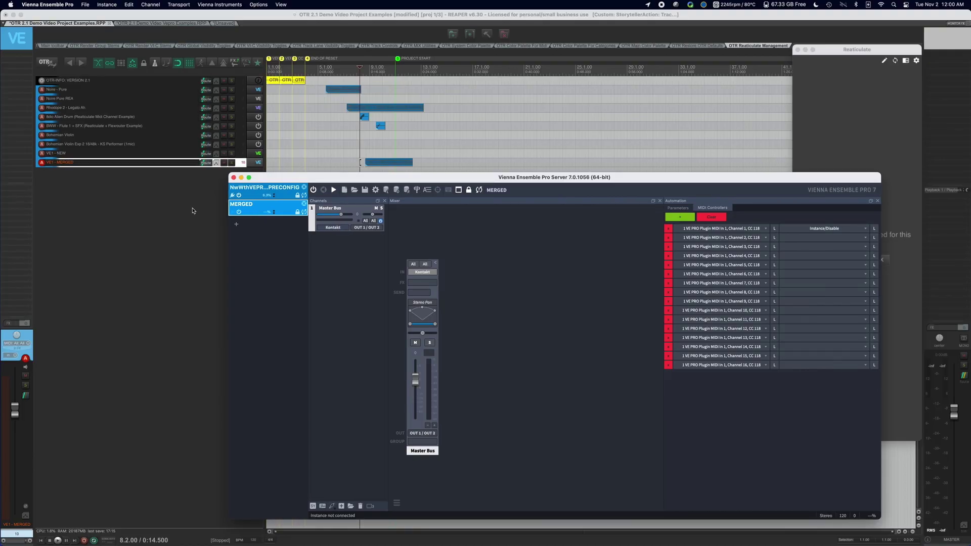
pyautogui.click(191, 209)
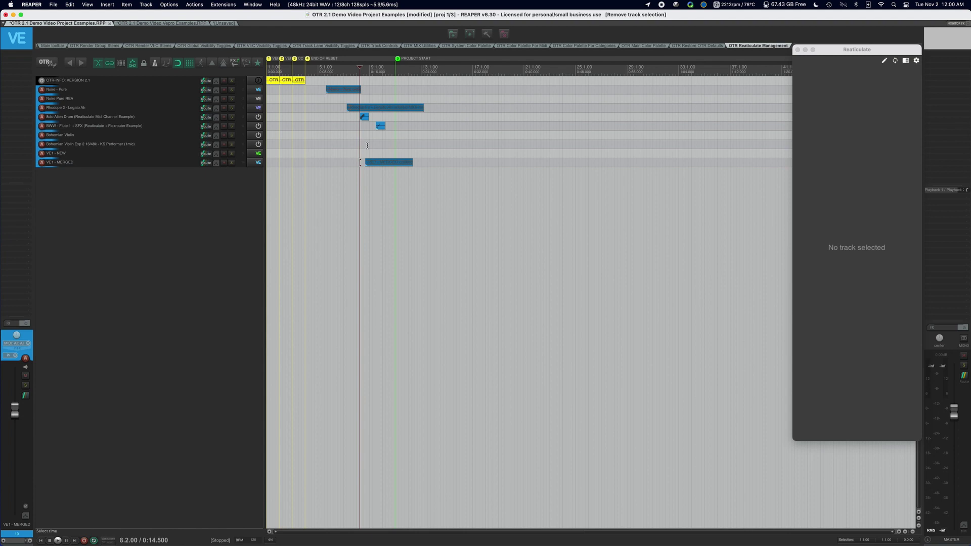
pyautogui.press('super+shift+u')
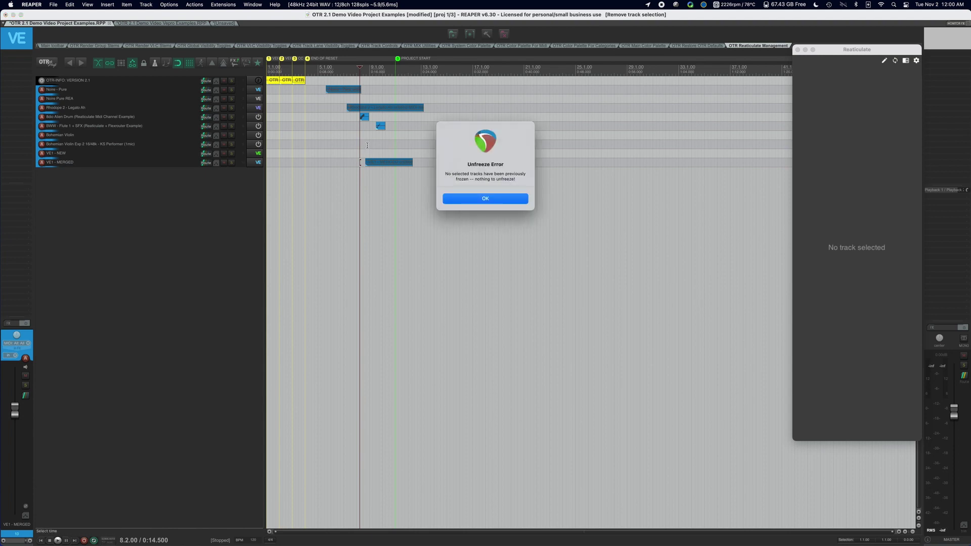
pyautogui.click(510, 198)
# - Unfreeze the VE1 - MERGED track and check its instance in the VE Pro server
pyautogui.click(115, 163)
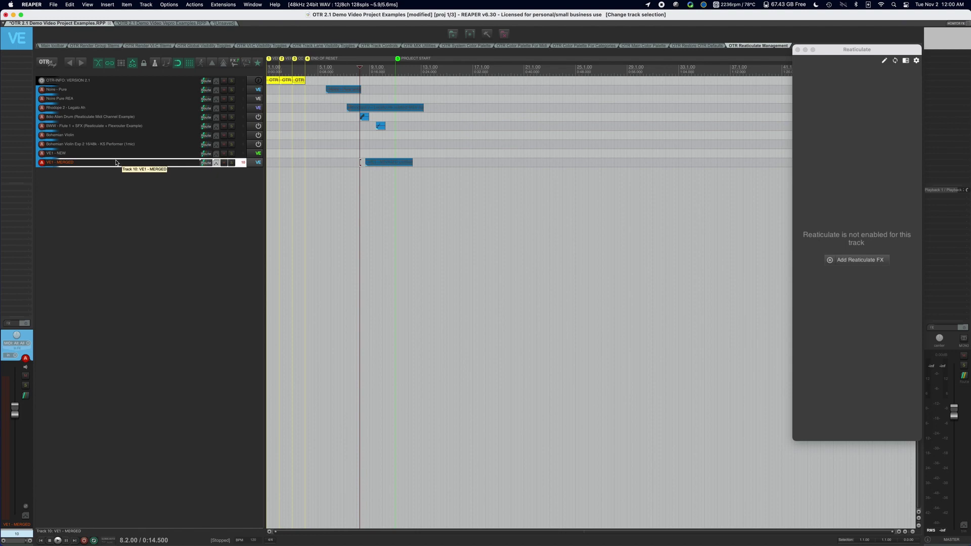
pyautogui.press('super+shift+r')
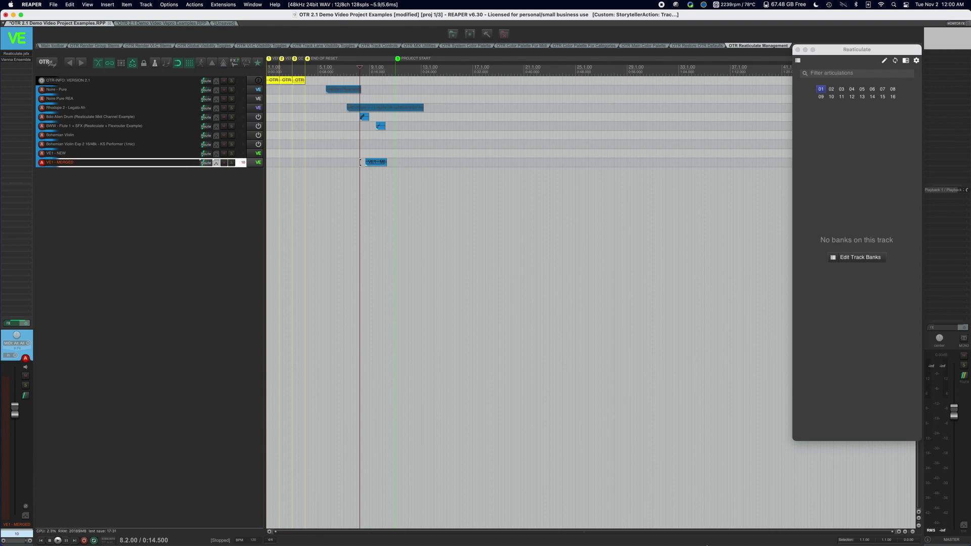
pyautogui.moveTo(723, 538)
pyautogui.click(785, 535)
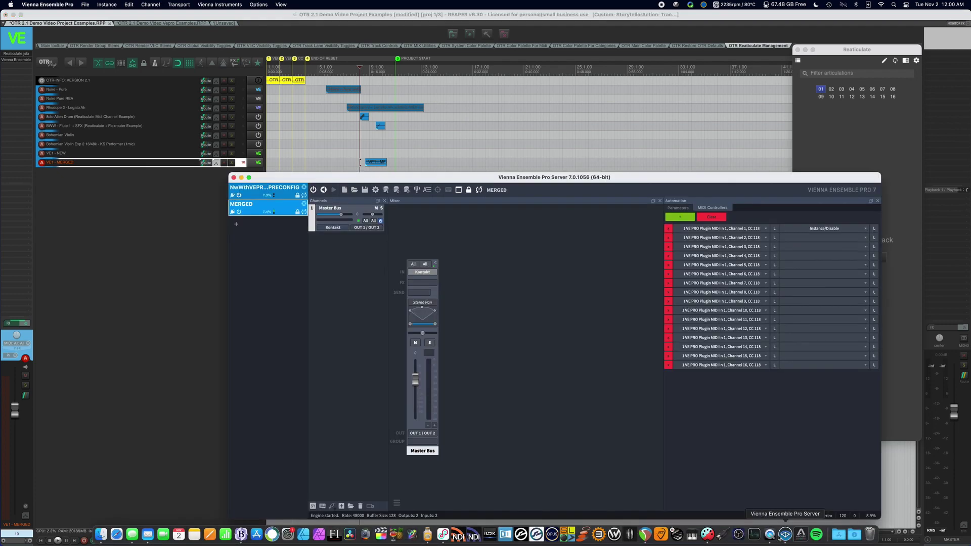
pyautogui.click(183, 206)
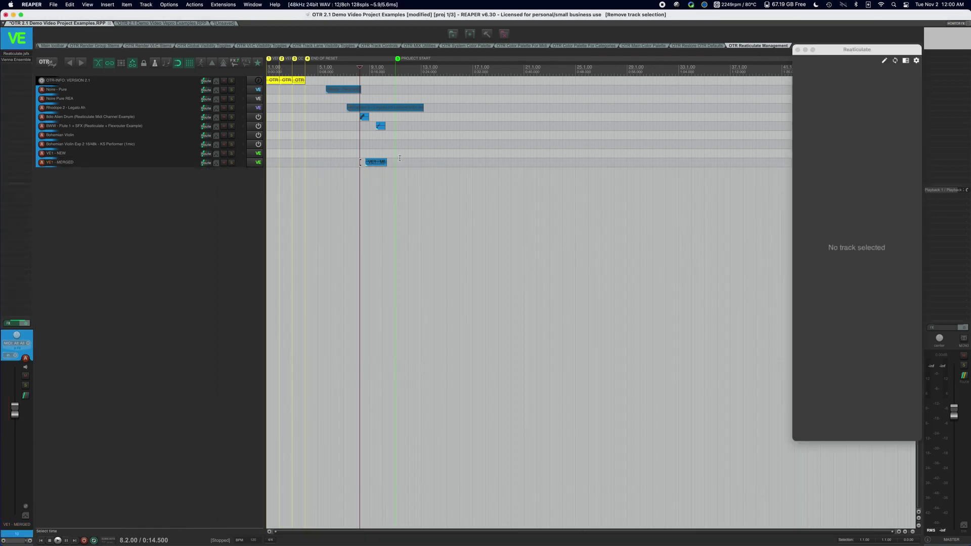
pyautogui.scroll(2, 415, 162)
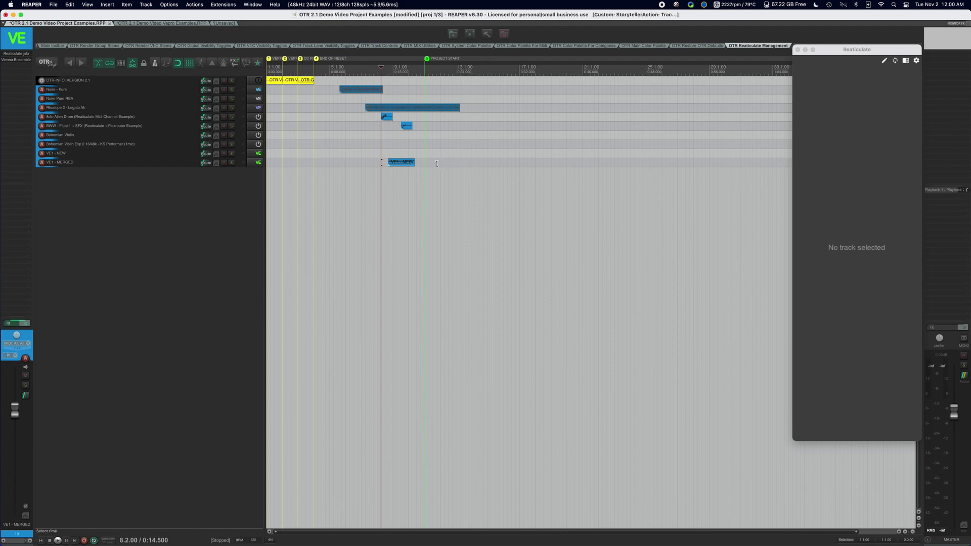
# - Select VE1 - MERGED and check its MERGED instance in the VE Pro server
pyautogui.click(155, 163)
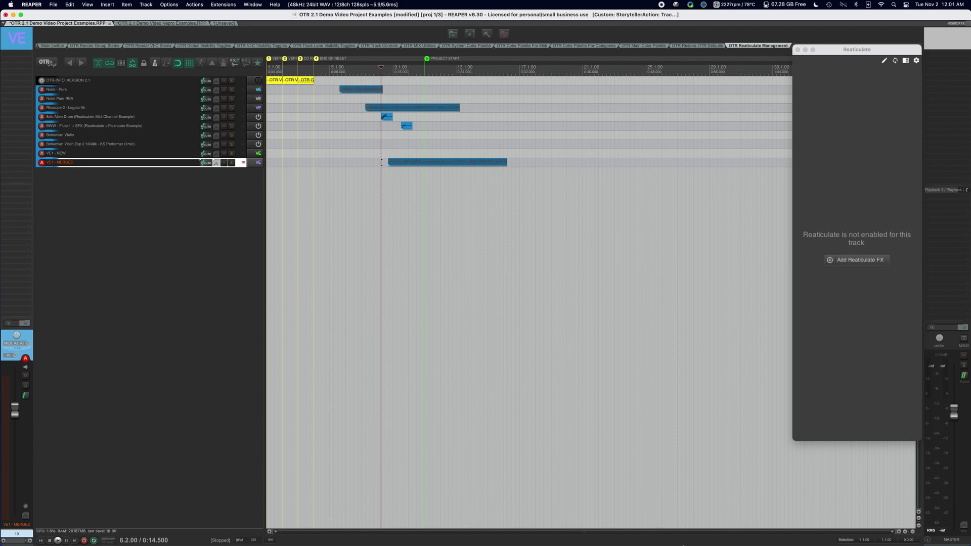
pyautogui.click(785, 536)
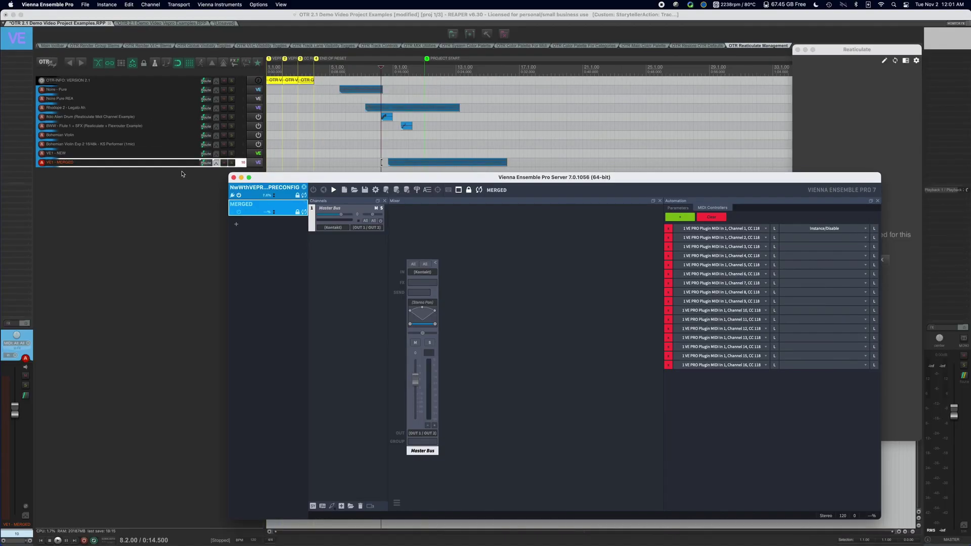
pyautogui.click(183, 174)
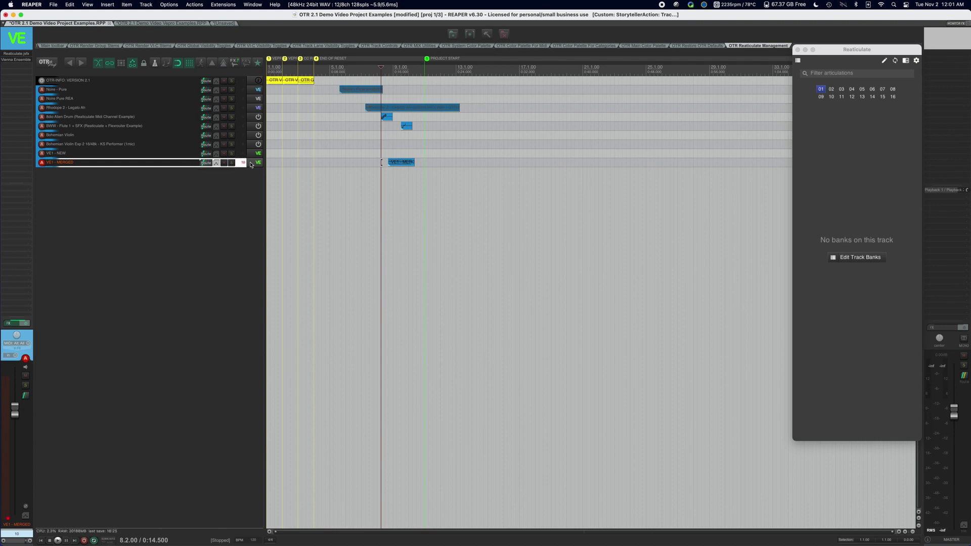
pyautogui.moveTo(738, 542)
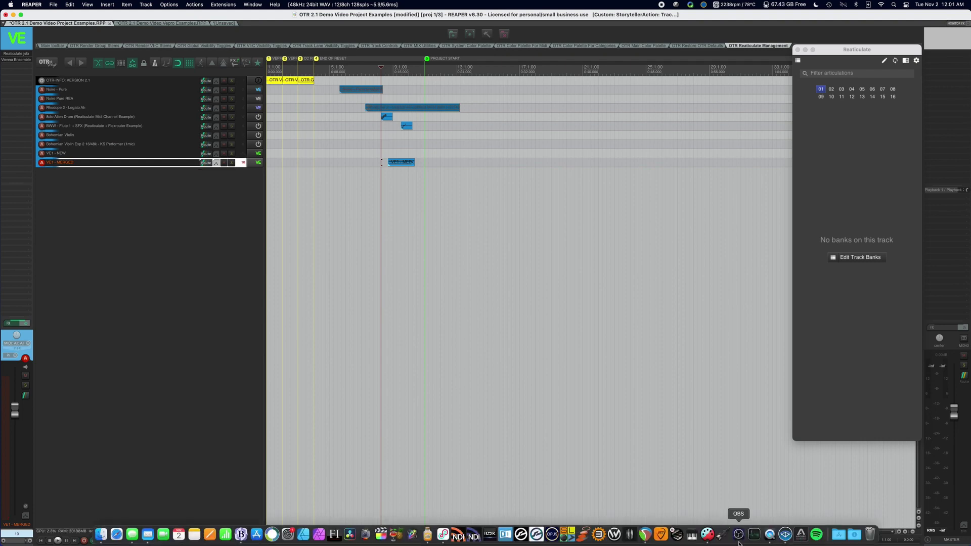
pyautogui.click(784, 535)
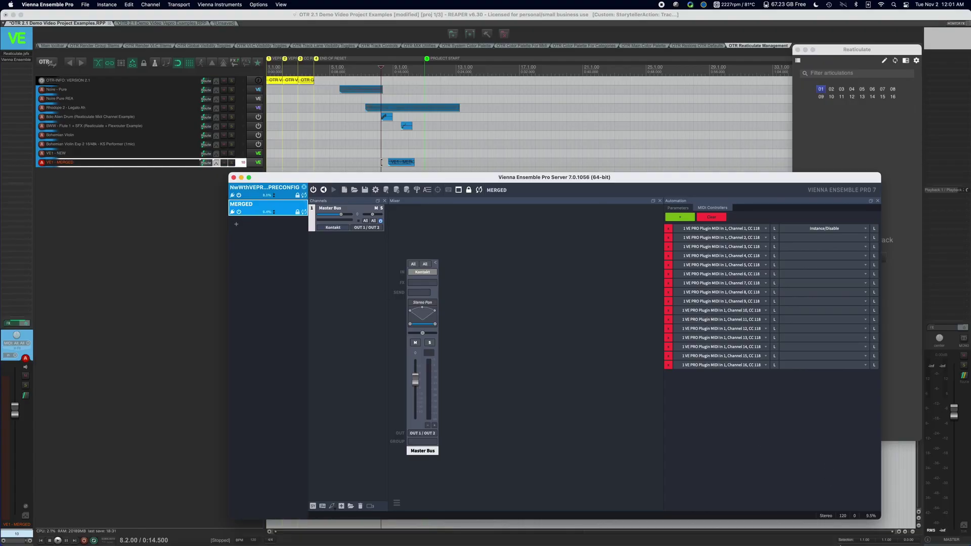
pyautogui.moveTo(792, 536)
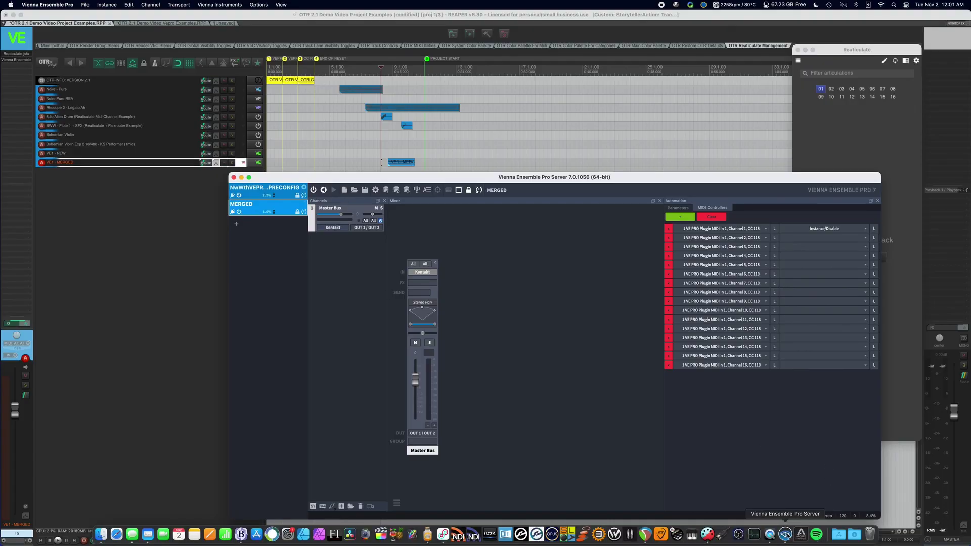
# - Show Bome's OTR Keyswitch Triggers preset, then bring the VE Pro window forward, shifted left
pyautogui.click(712, 535)
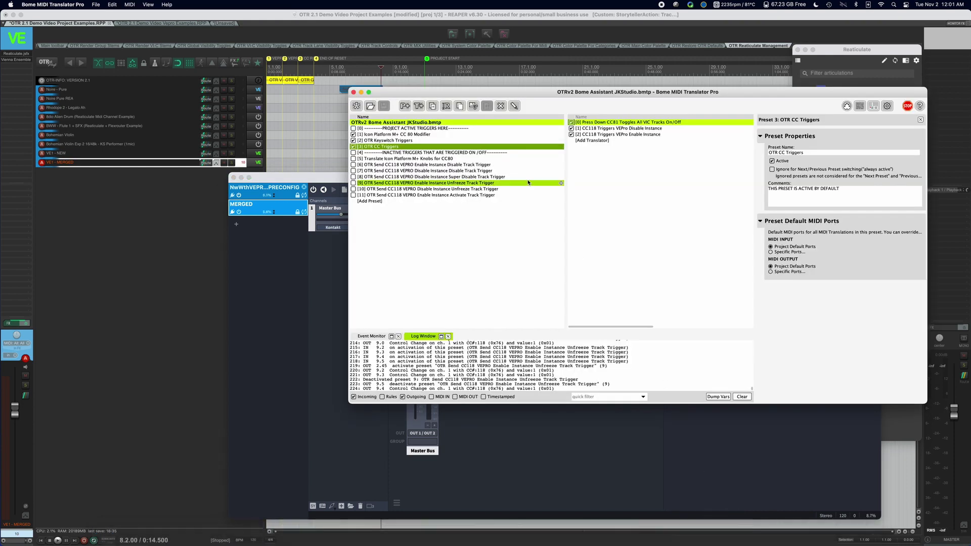
pyautogui.click(478, 141)
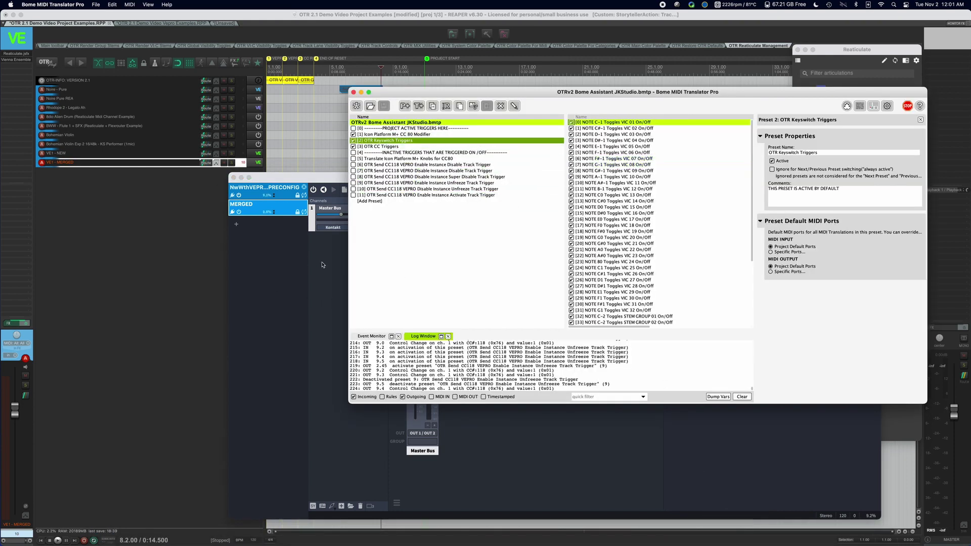
pyautogui.click(301, 257)
pyautogui.moveTo(428, 181); pyautogui.dragTo(339, 174)
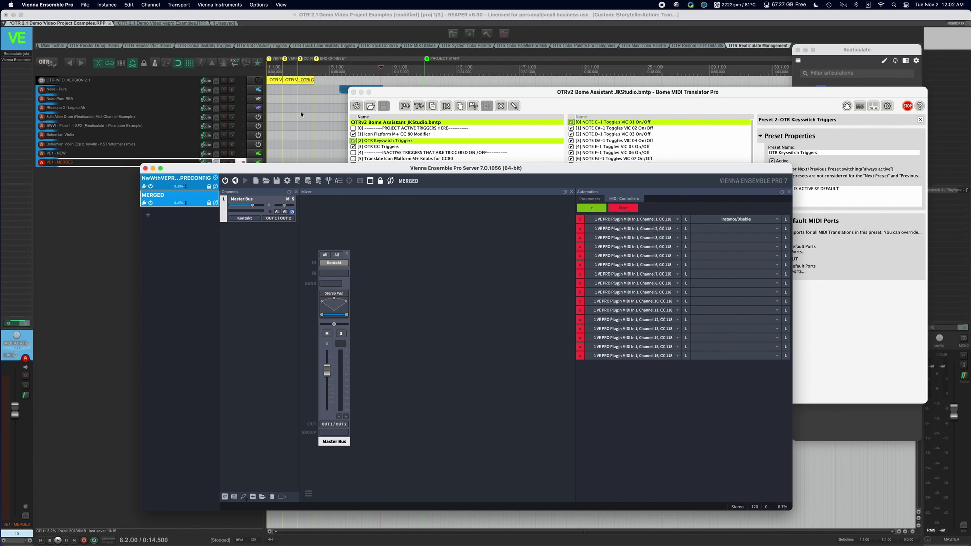
pyautogui.scroll(-1, 301, 114)
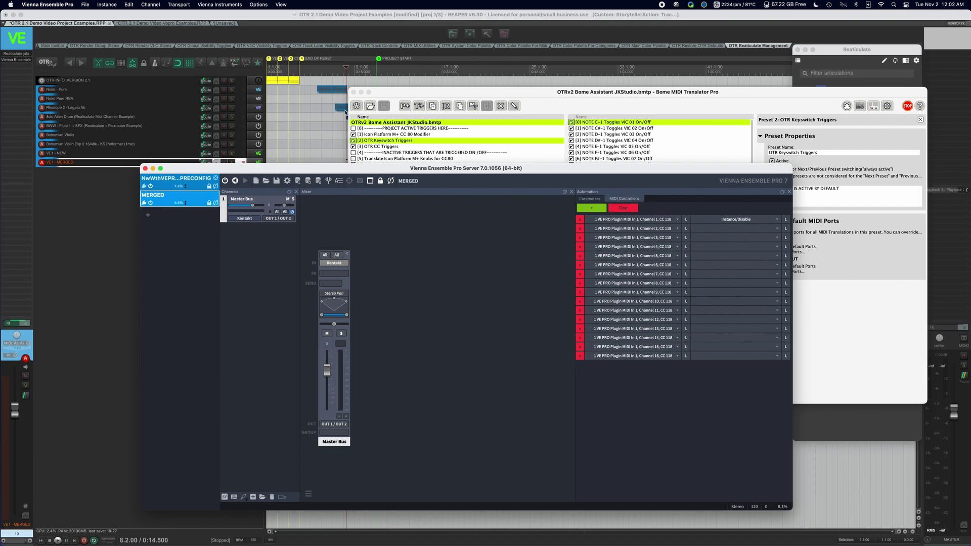
pyautogui.scroll(-2, 324, 126)
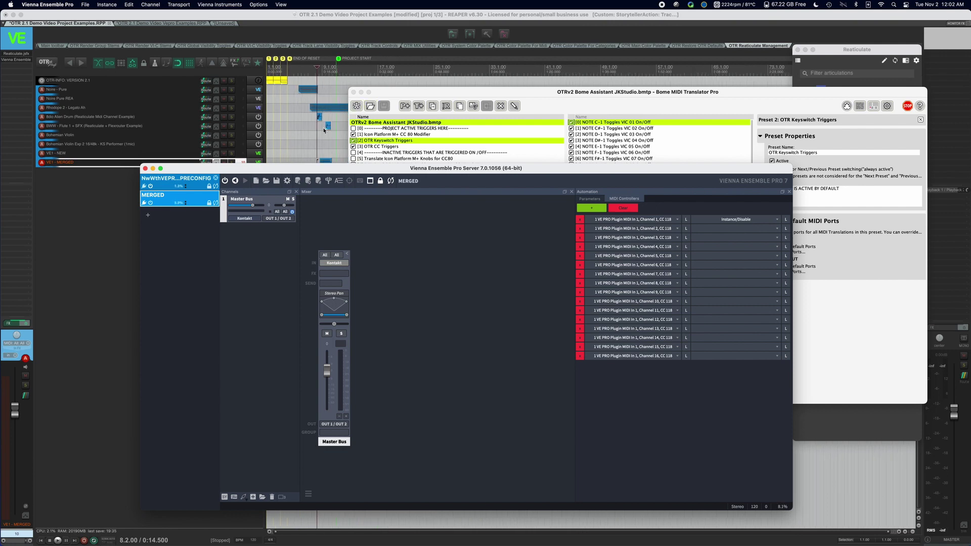